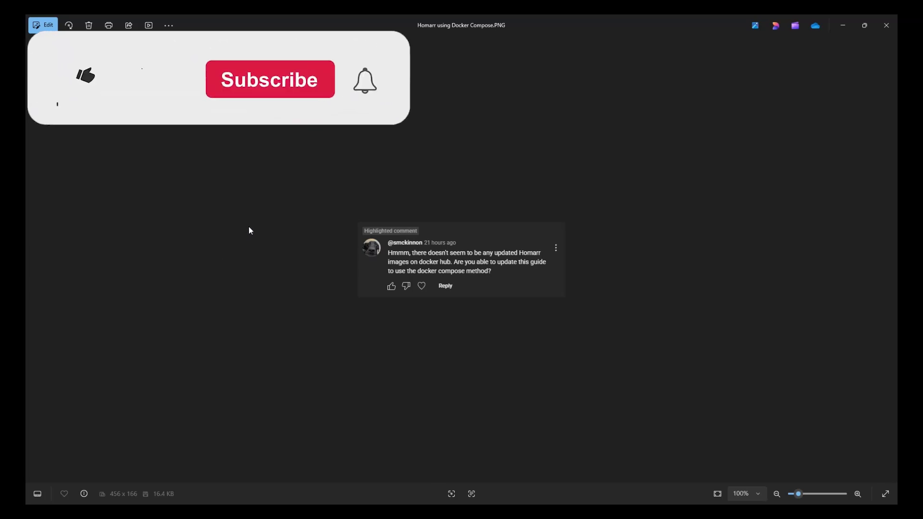
Zoom in on the viewer's docker compose request screenshot, then close the Photos viewer
scroll(244, 214, "up", 5)
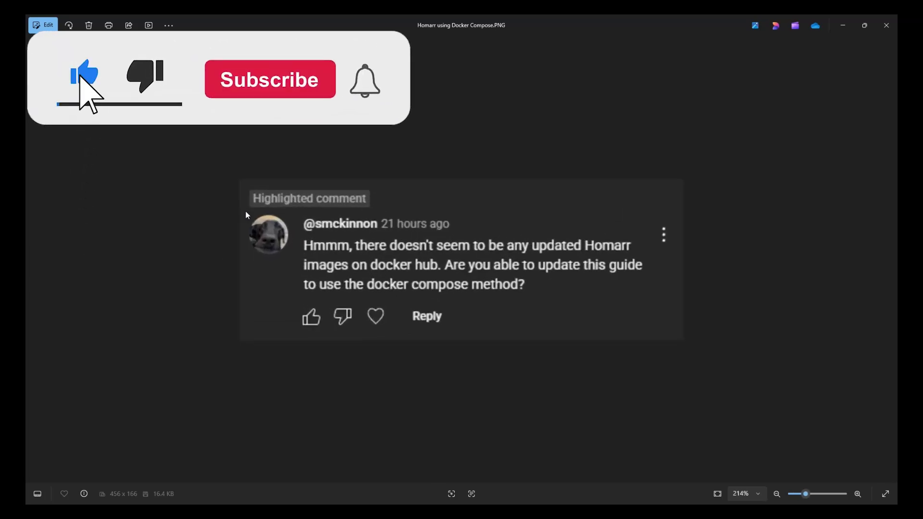
scroll(246, 214, "down", 1)
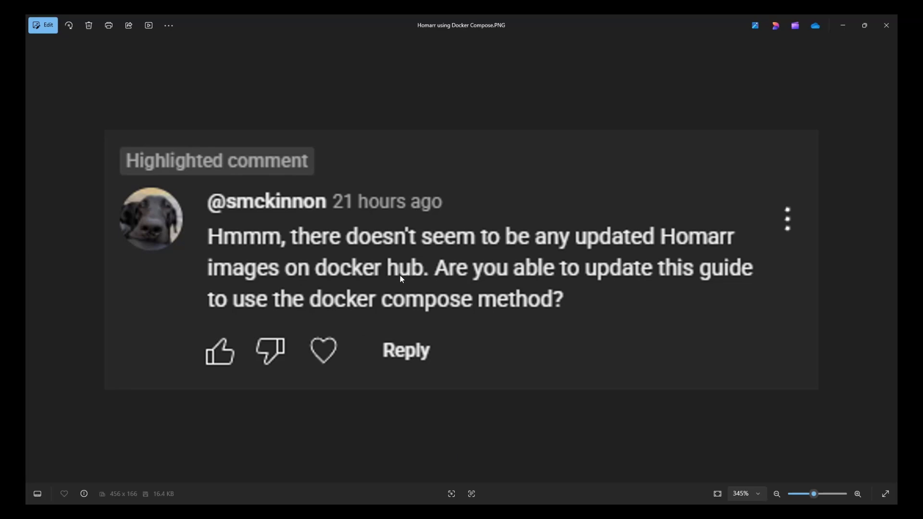
left_click(886, 25)
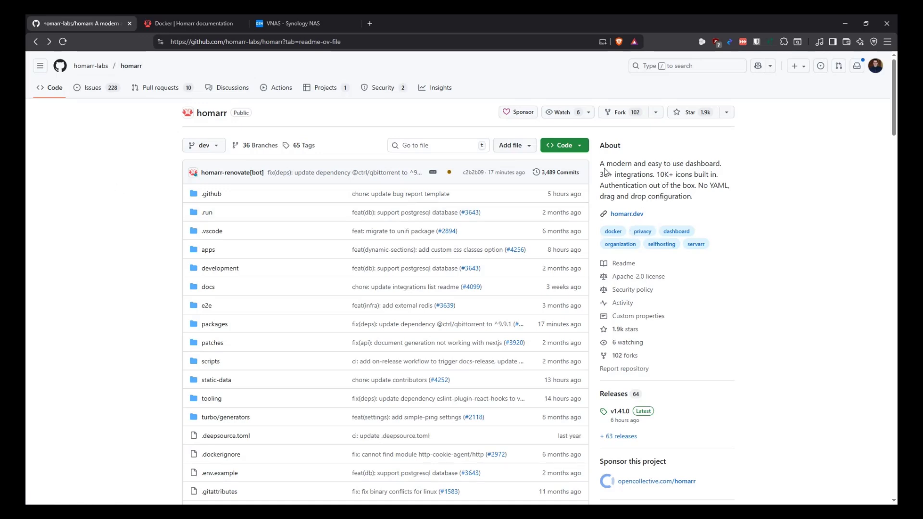
Highlight the homarr repository's short description and begin scrolling into the README
left_click_drag(600, 144, 730, 164)
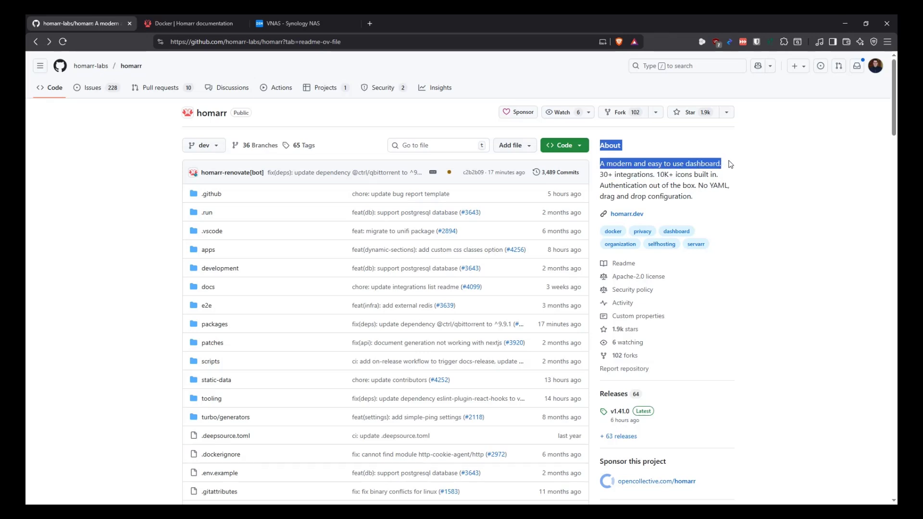
left_click_drag(660, 174, 613, 174)
left_click(696, 185)
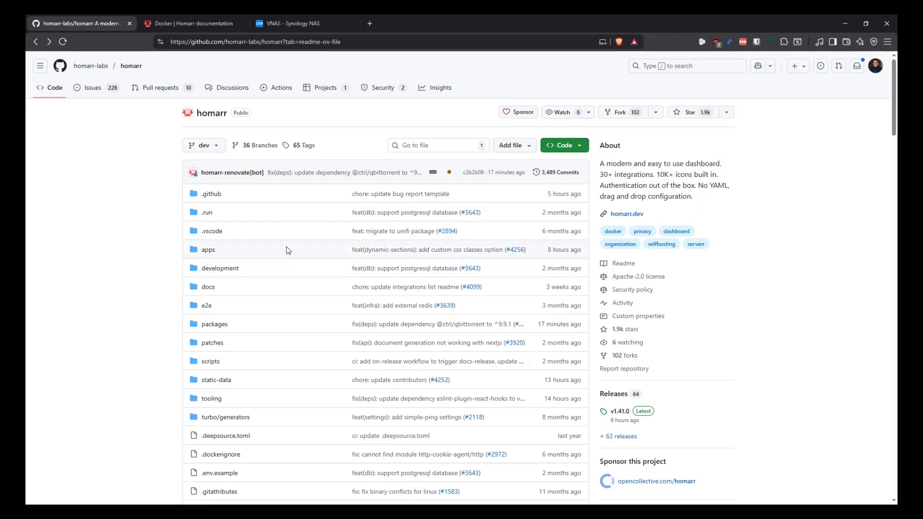
scroll(290, 243, "down", 5)
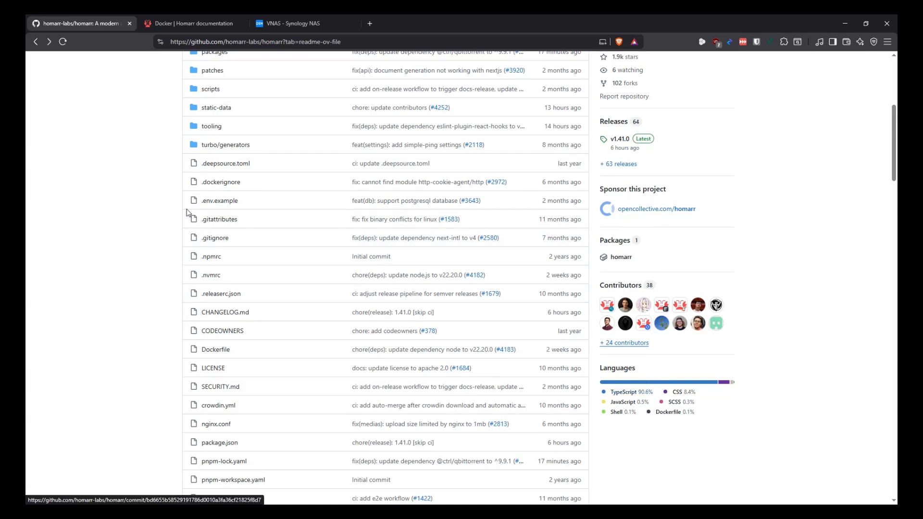
scroll(143, 195, "down", 5)
scroll(143, 195, "down", 9)
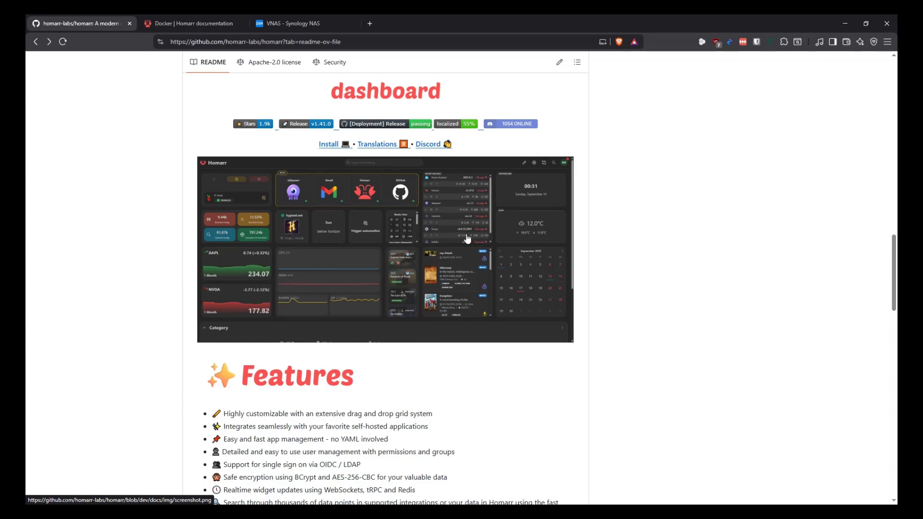
Scroll past Features and Integrations to Installation, then move to the Homarr Docker docs page
scroll(482, 230, "down", 6)
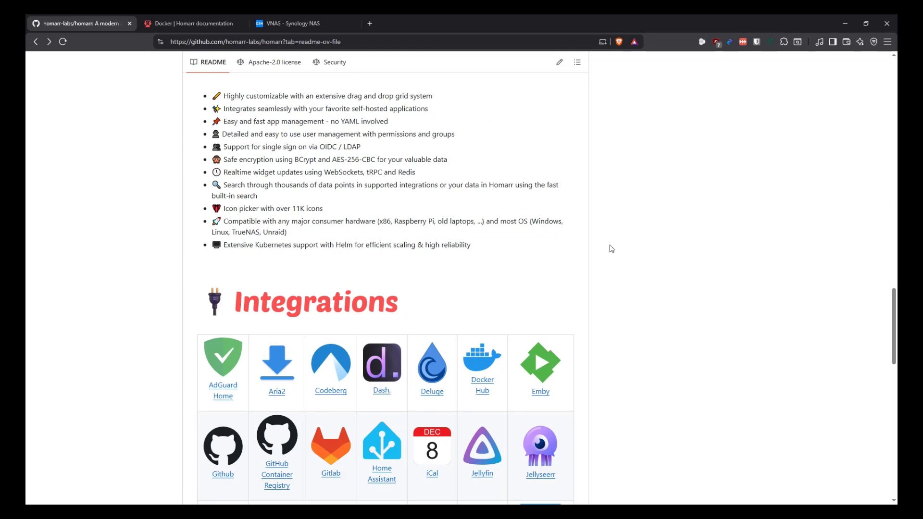
scroll(513, 220, "up", 2)
scroll(513, 221, "down", 2)
scroll(525, 157, "down", 3)
scroll(541, 187, "down", 3)
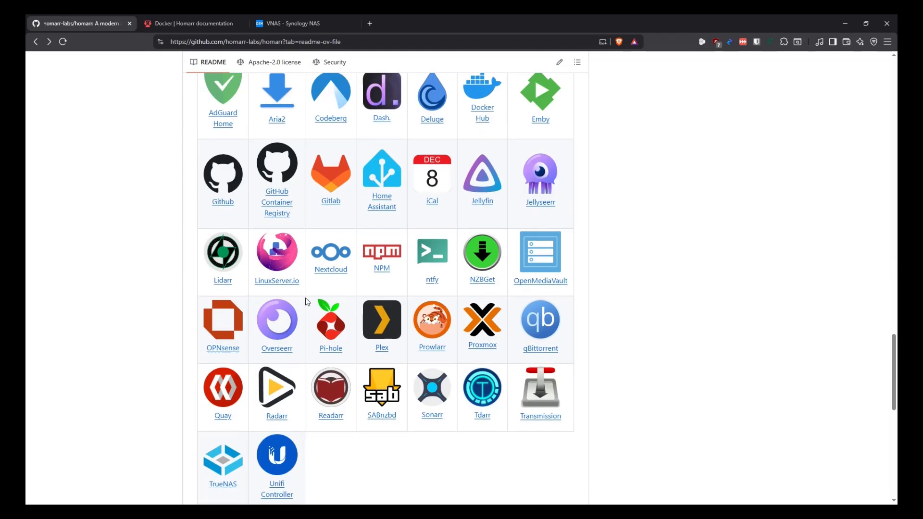
scroll(591, 253, "down", 3)
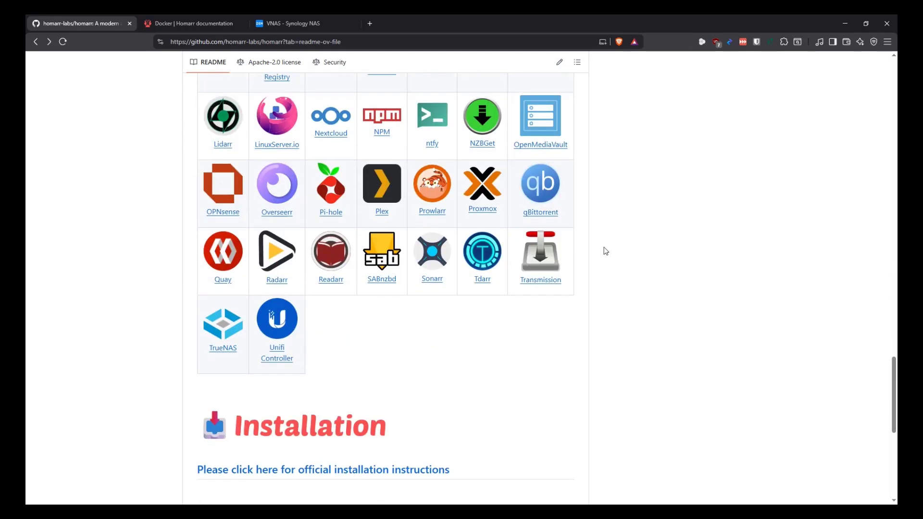
scroll(605, 246, "down", 5)
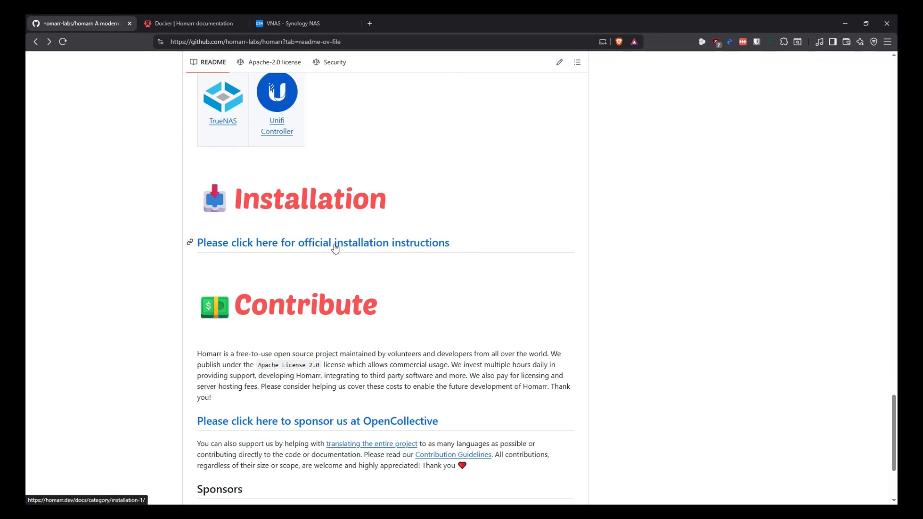
left_click(193, 23)
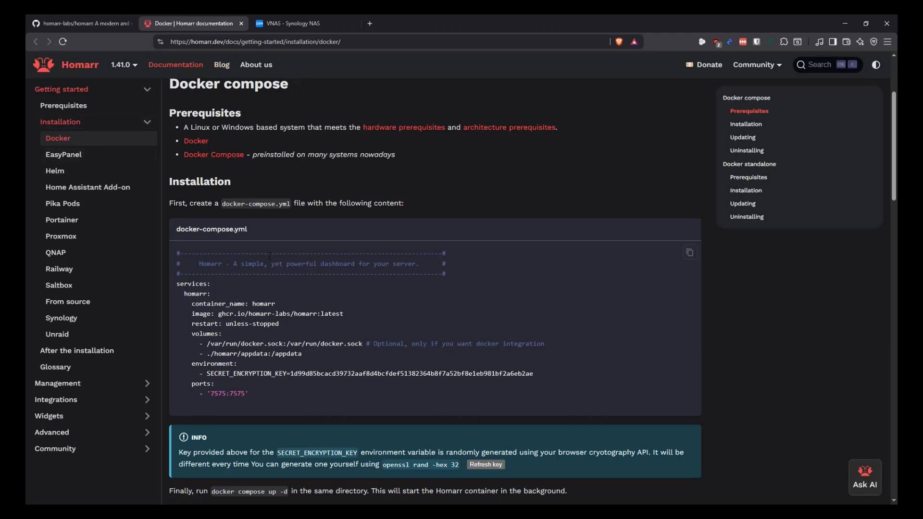
Copy the docker-compose.yml example and locate its SECRET_ENCRYPTION_KEY line
left_click(688, 254)
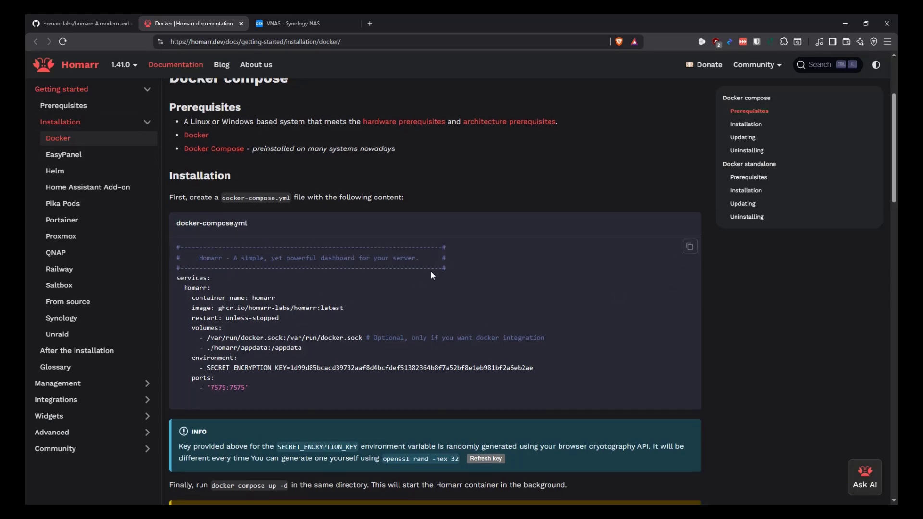
scroll(426, 279, "down", 2)
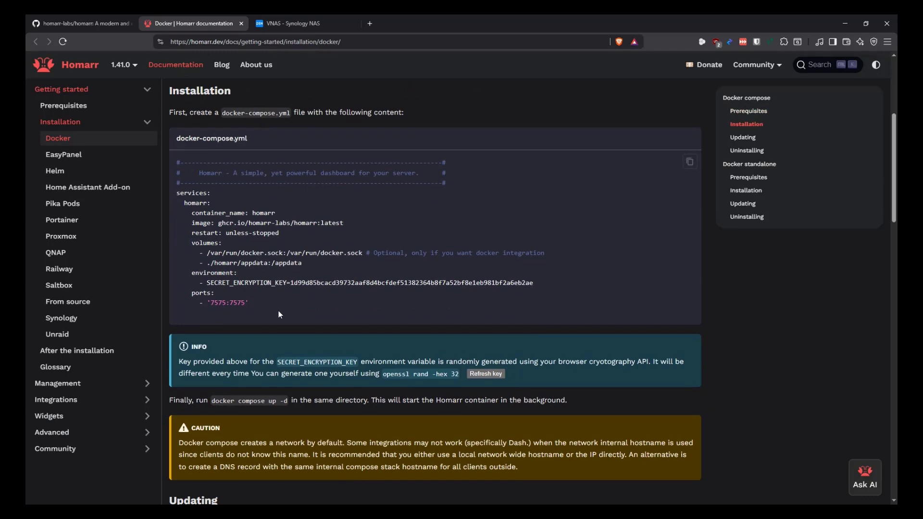
left_click_drag(207, 283, 546, 284)
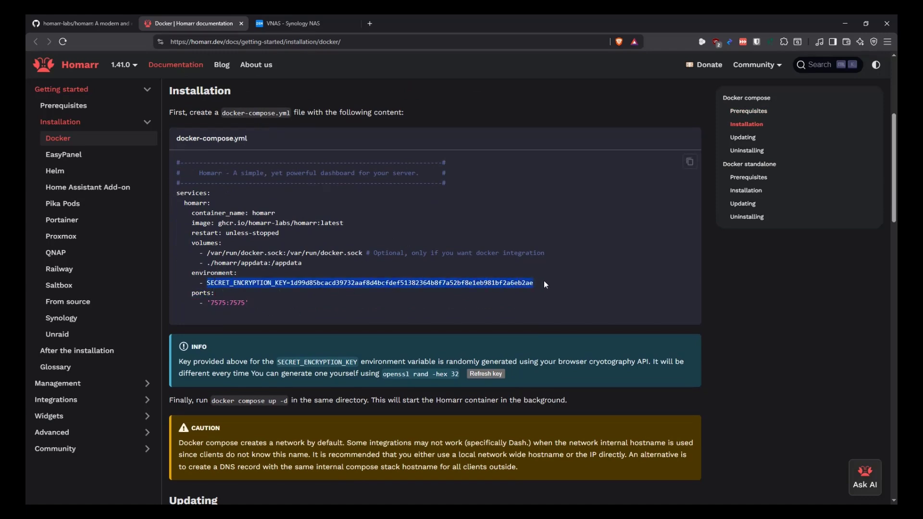
left_click(379, 295)
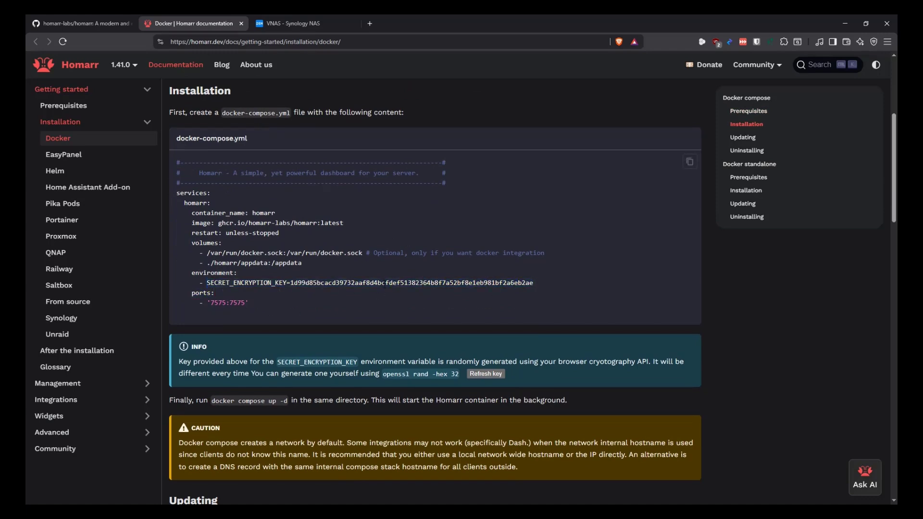
Regenerate the SECRET_ENCRYPTION_KEY several times and copy the updated docker-compose.yml
left_click(487, 374)
left_click(488, 373)
left_click(488, 371)
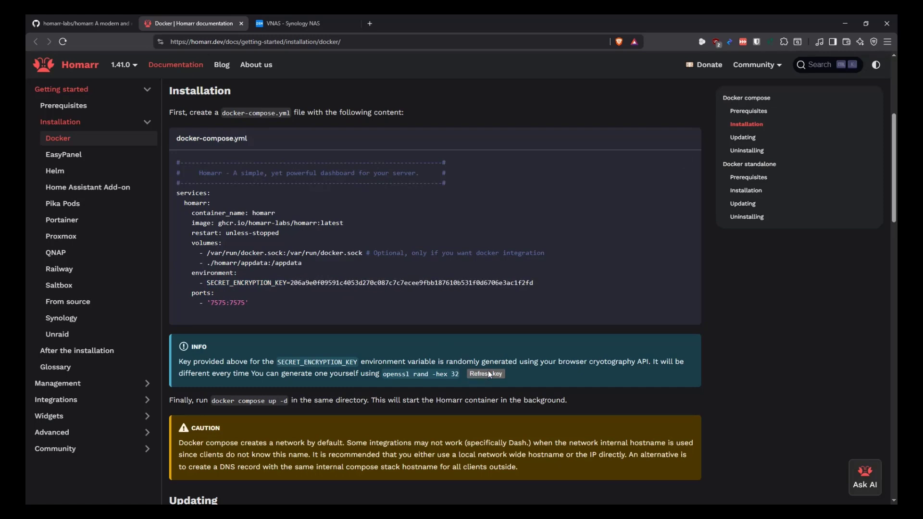
left_click(488, 371)
left_click(490, 376)
left_click(490, 375)
left_click(490, 375)
left_click(490, 375)
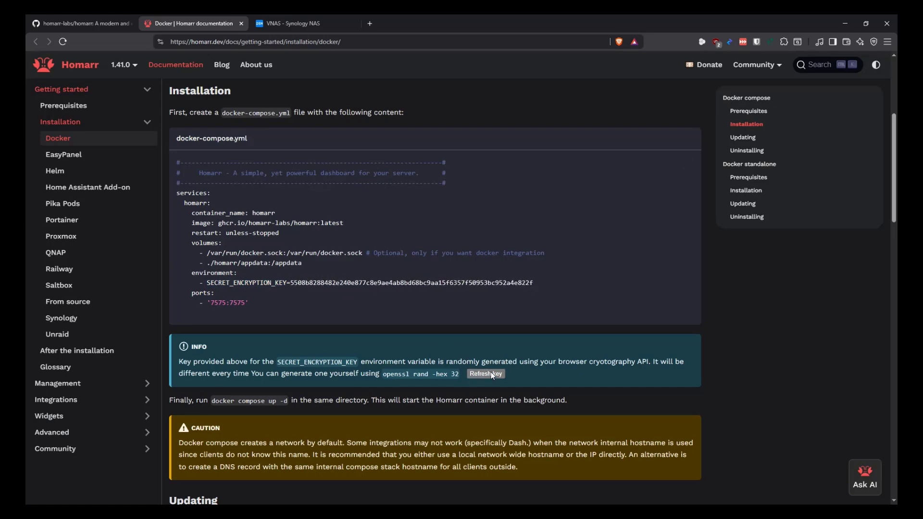
left_click(689, 163)
Review the appdata volume, SECRET_ENCRYPTION_KEY and docker.sock lines in the compose example
left_click_drag(303, 265, 199, 263)
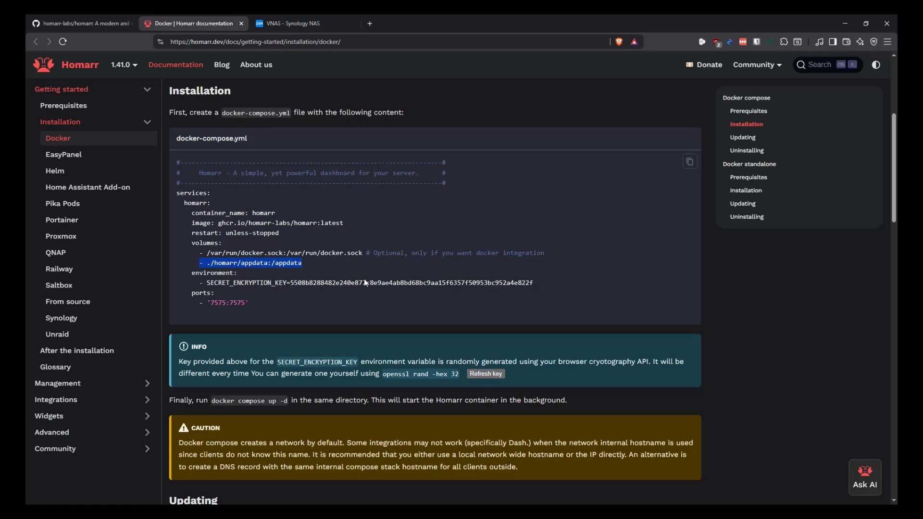
left_click_drag(535, 283, 207, 284)
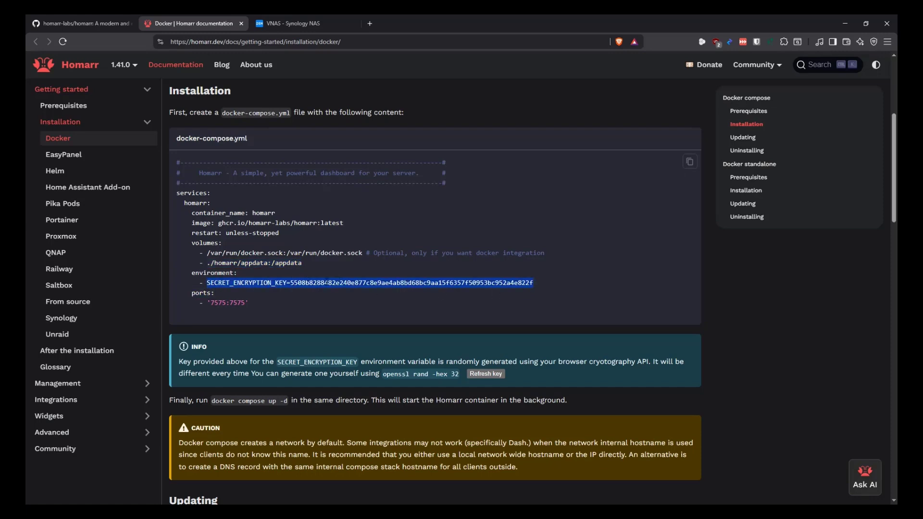
left_click(533, 272)
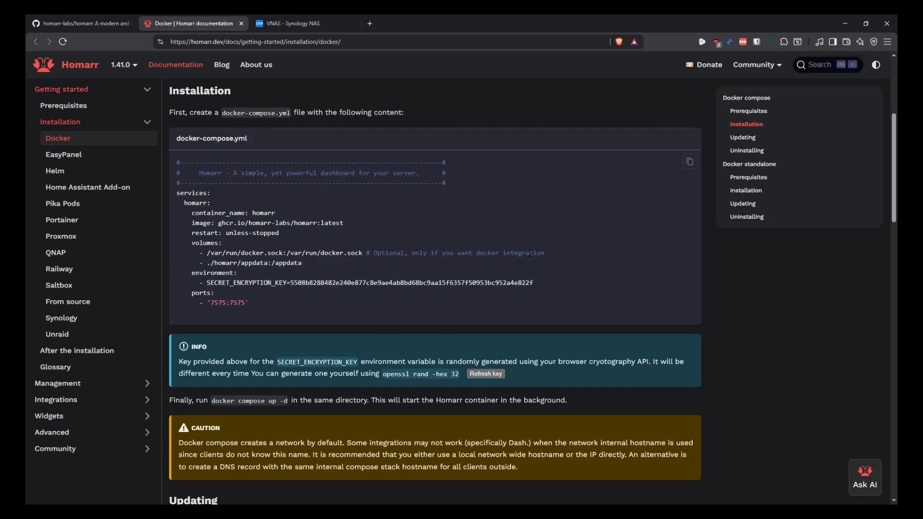
left_click_drag(546, 253, 205, 257)
left_click(304, 262)
left_click_drag(303, 263, 205, 264)
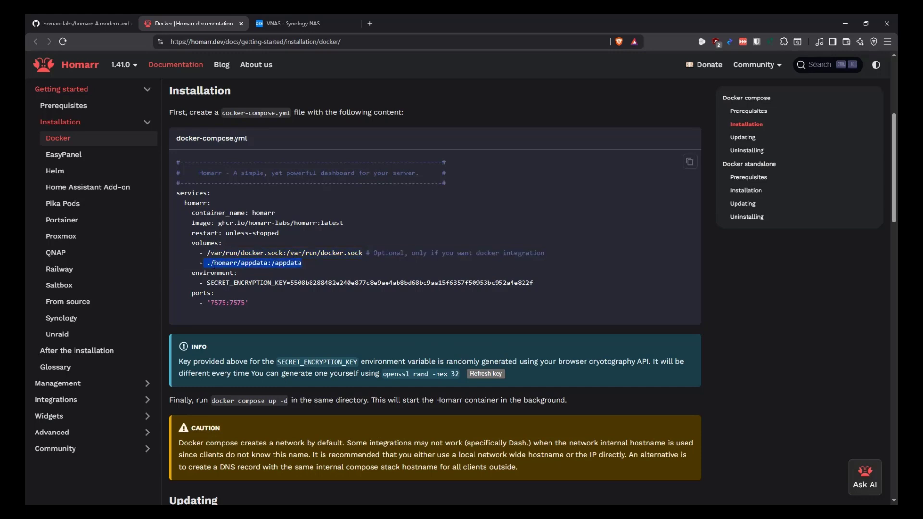
left_click(313, 265)
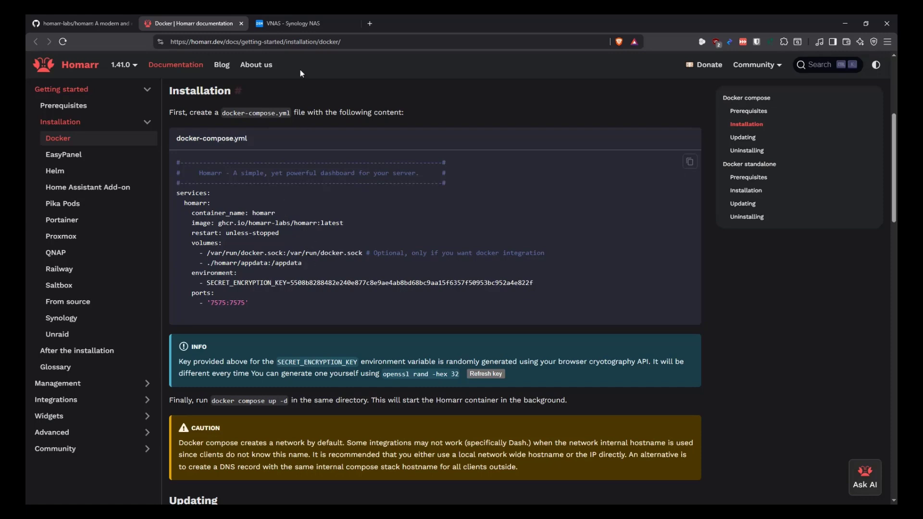
Create a homarr folder under docker/Containers in File Station
left_click(290, 23)
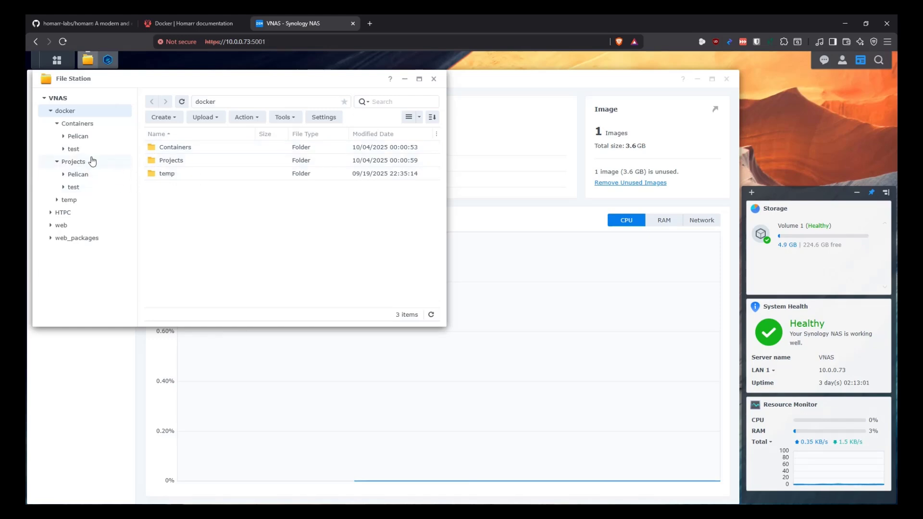
left_click(78, 125)
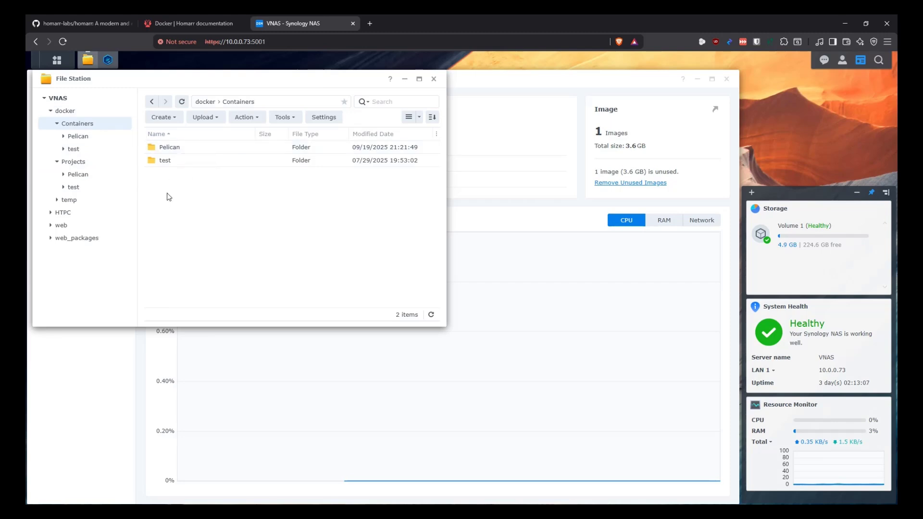
left_click(78, 164)
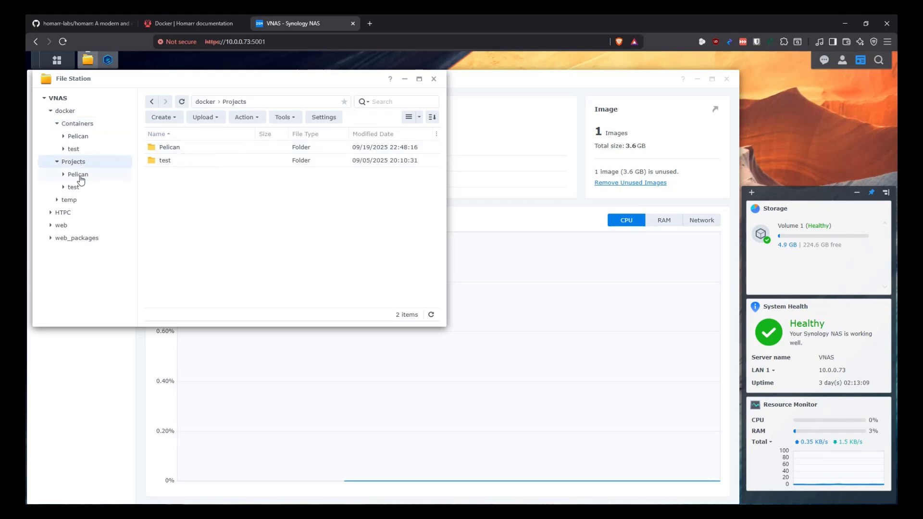
left_click(85, 126)
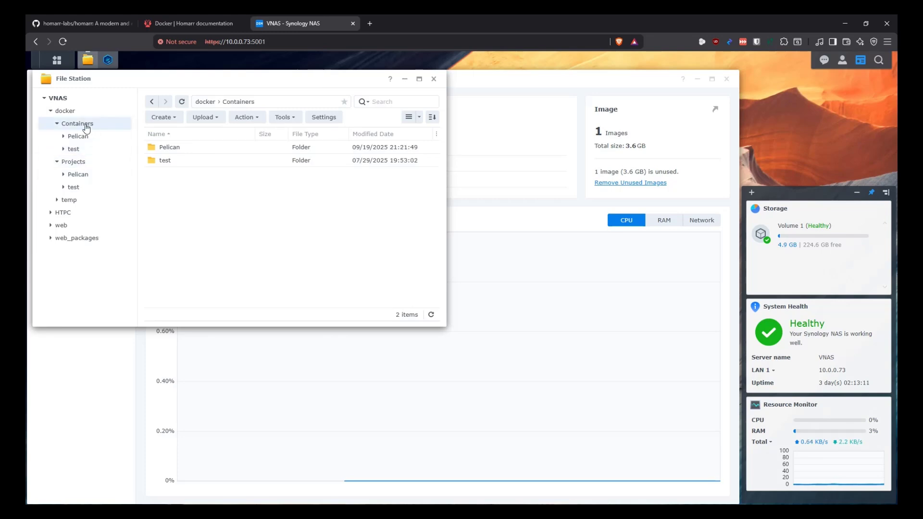
left_click(158, 118)
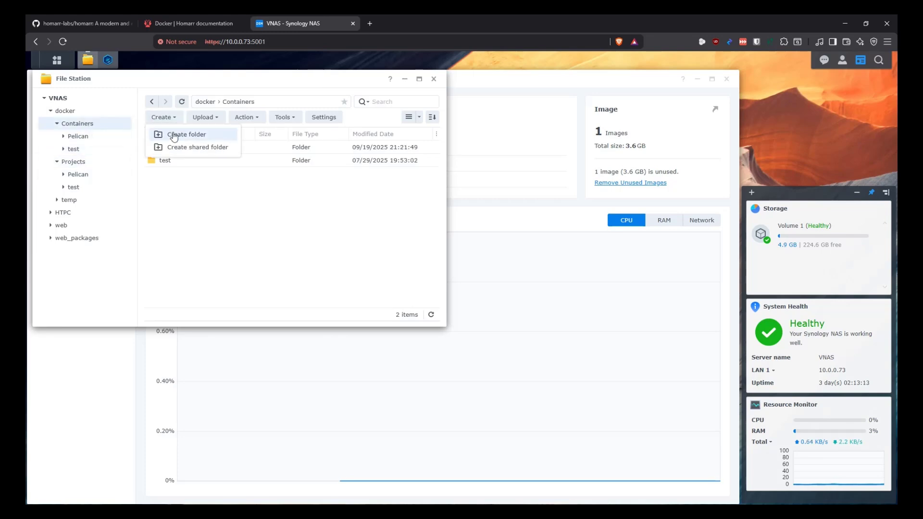
left_click(174, 137)
type("homaerr")
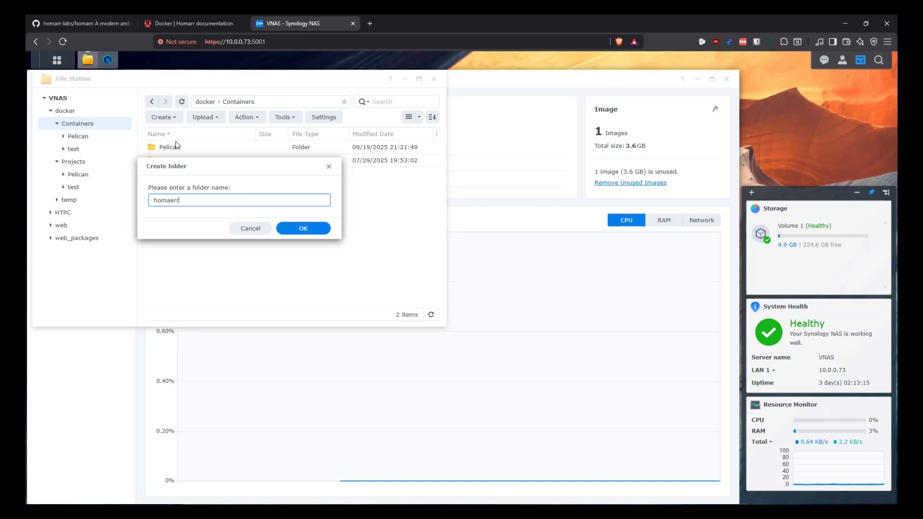
key("Return")
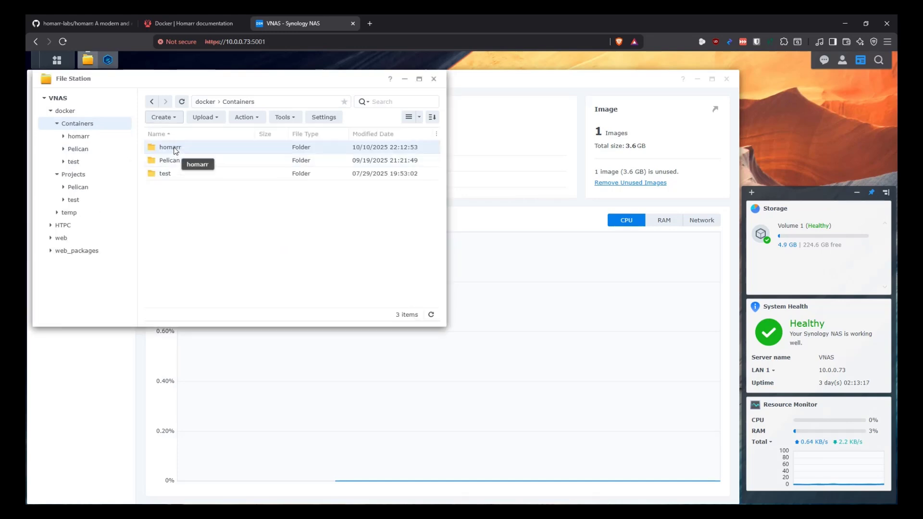
double_click(176, 146)
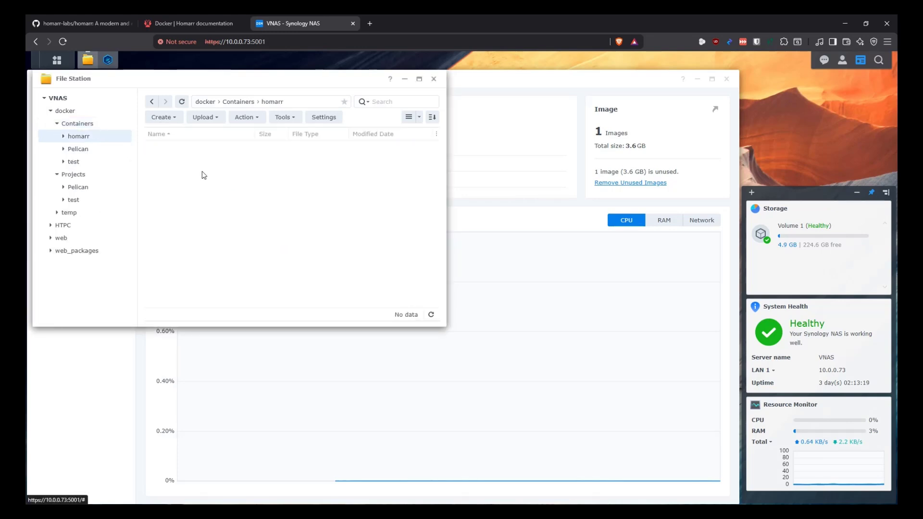
Create a homarr folder under docker/Projects as well
left_click(90, 177)
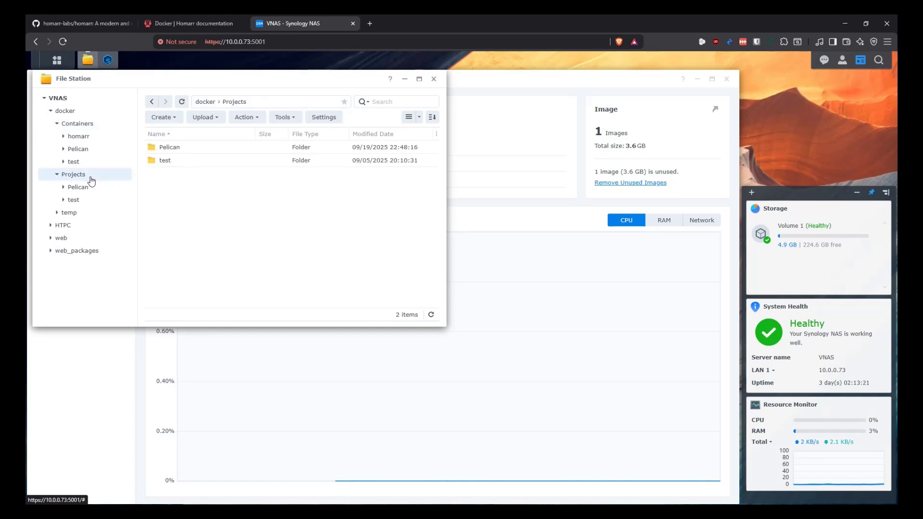
left_click(160, 118)
left_click(175, 135)
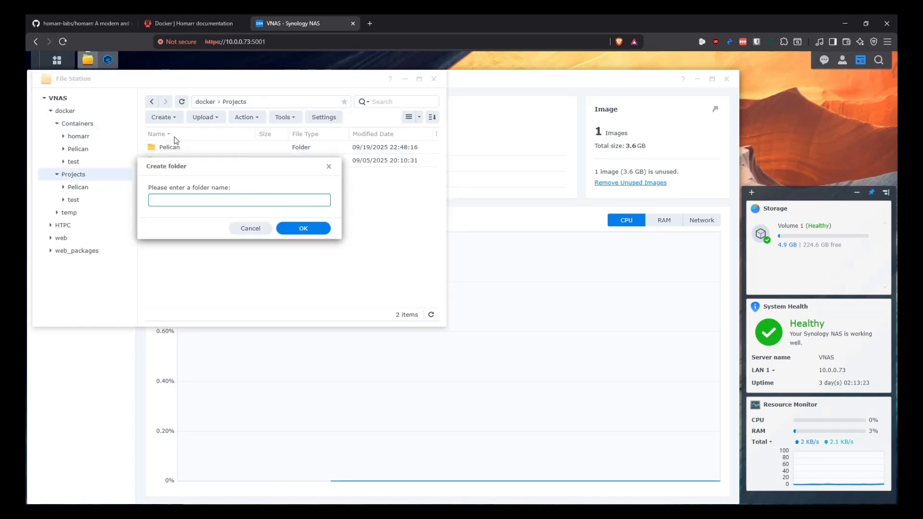
type("homarr")
key("Return")
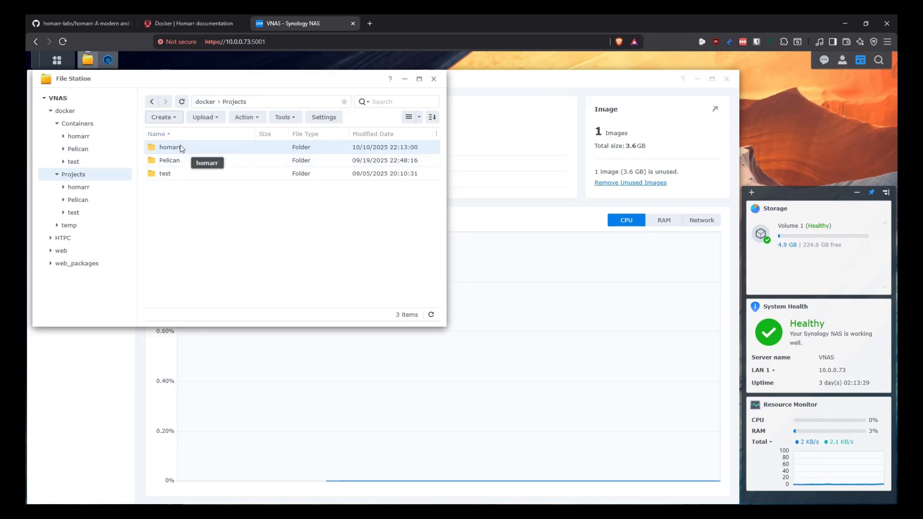
mouse_move(88, 61)
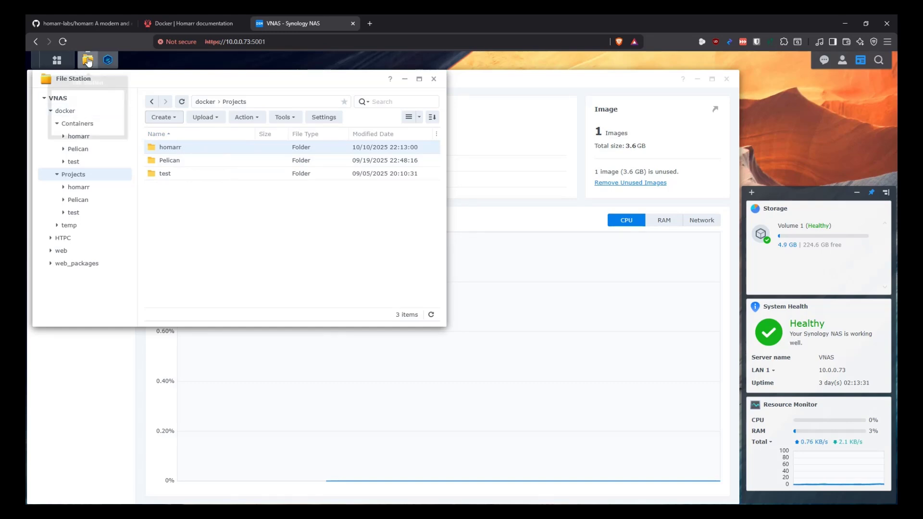
Start a new project named homarr with its path set to docker/Projects/homarr
left_click(88, 61)
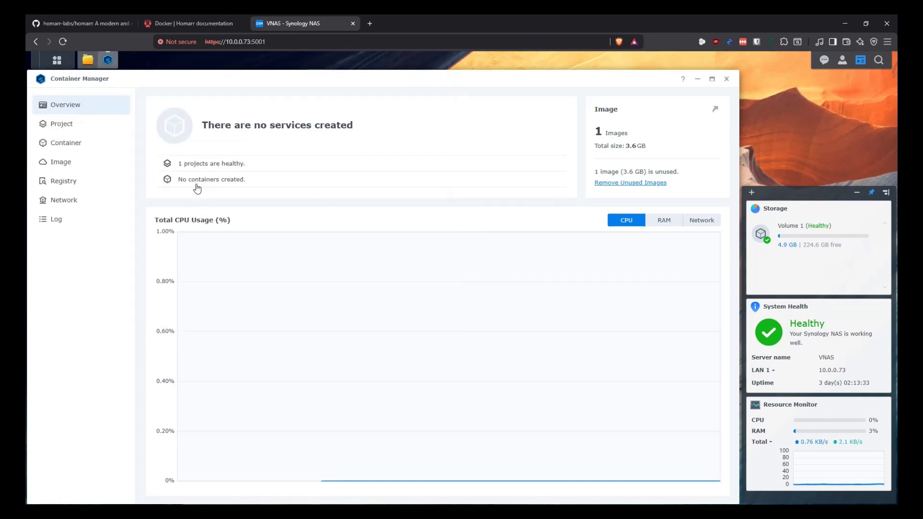
left_click(84, 126)
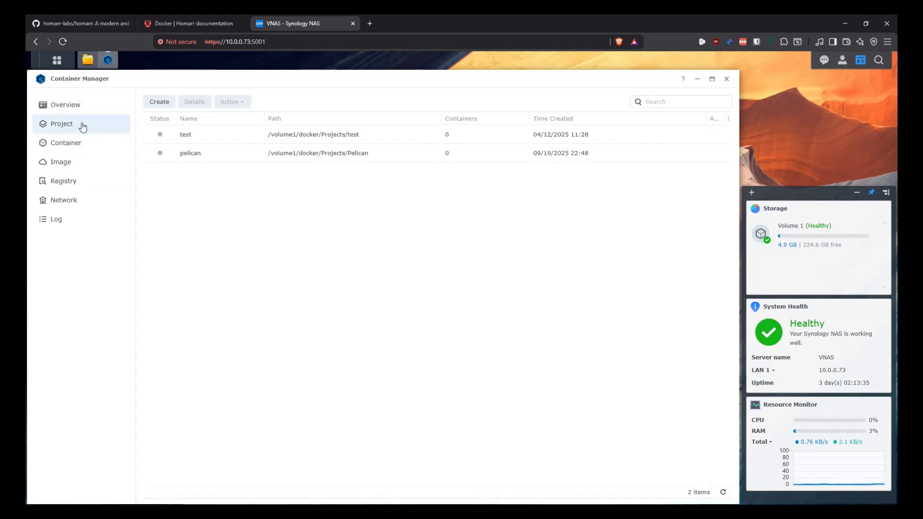
left_click(153, 103)
left_click(355, 215)
type("h")
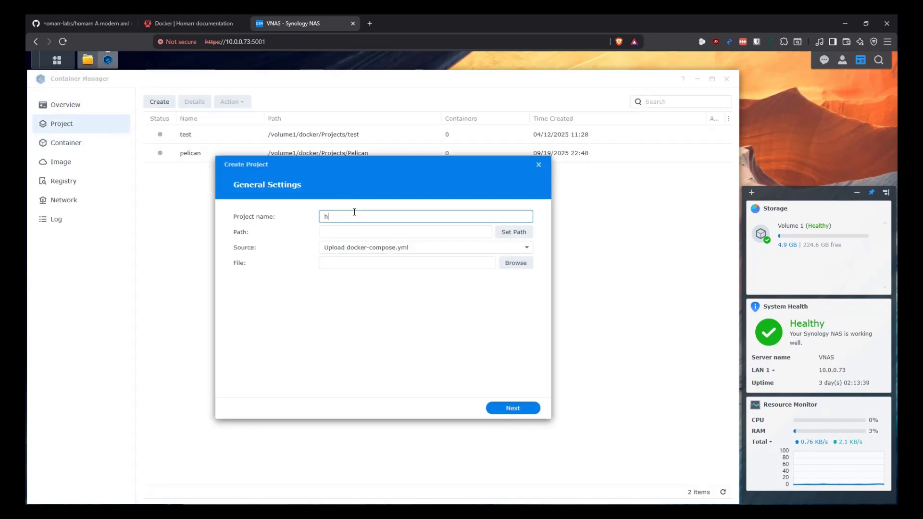
type("omarr")
left_click(507, 233)
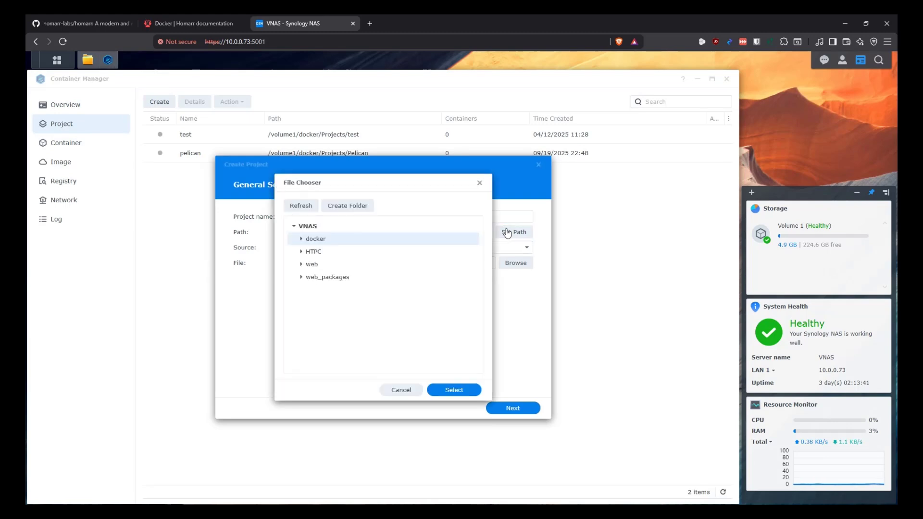
left_click(301, 239)
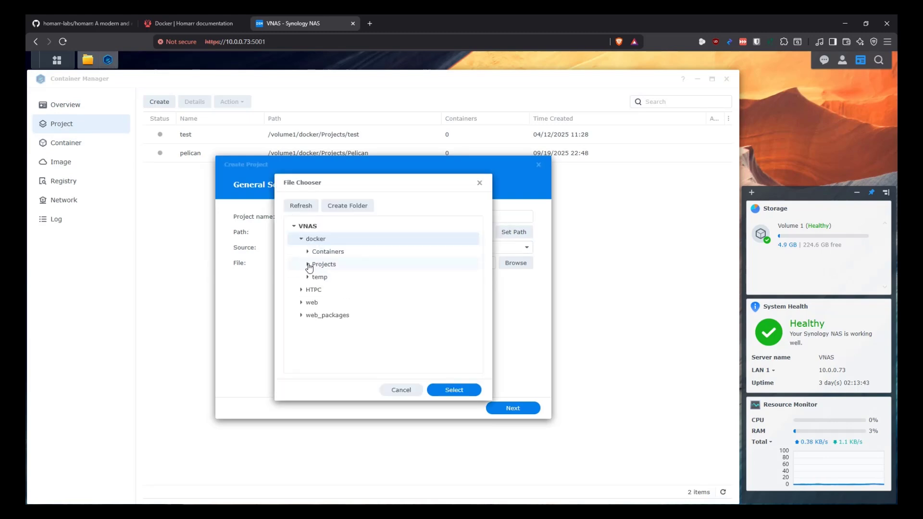
left_click(308, 264)
left_click(334, 277)
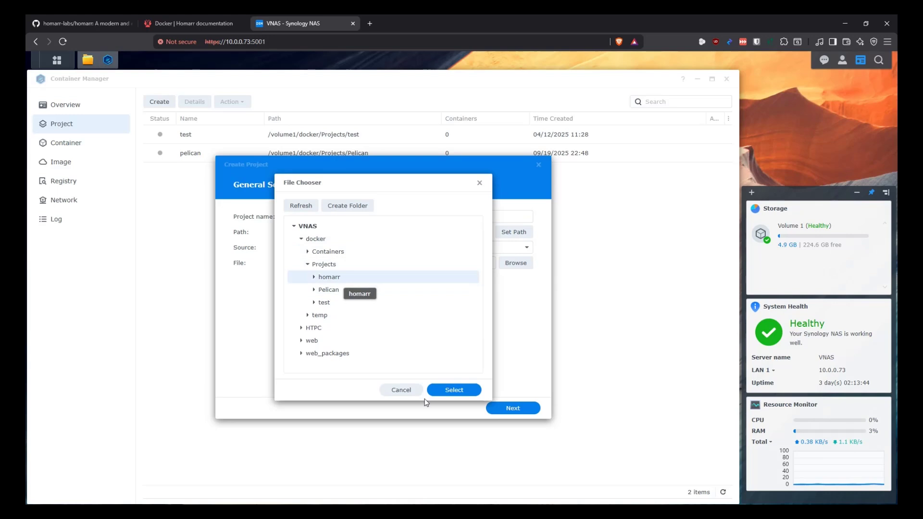
left_click(454, 390)
Choose Create docker-compose.yml and paste in the copied Homarr compose file
left_click(388, 249)
left_click(377, 283)
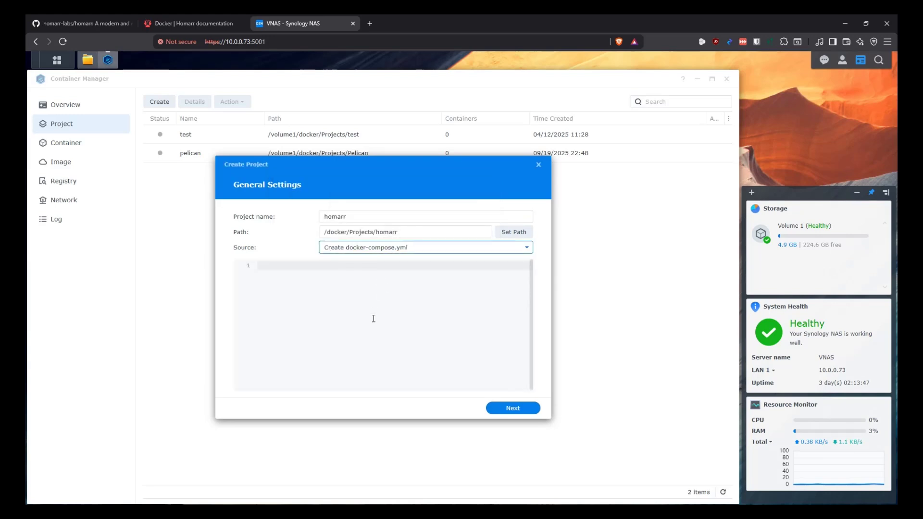
left_click(371, 308)
key("ctrl+v")
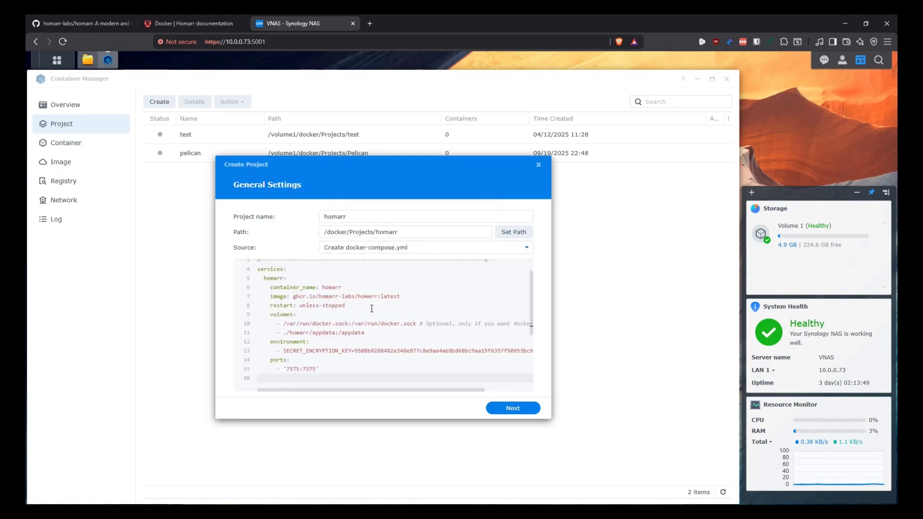
key("BackSpace")
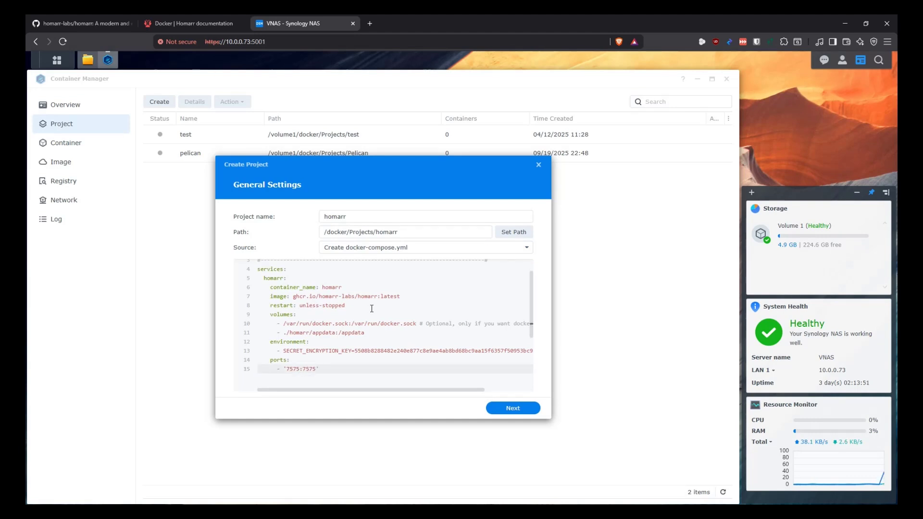
scroll(384, 312, "up", 2)
scroll(428, 300, "down", 3)
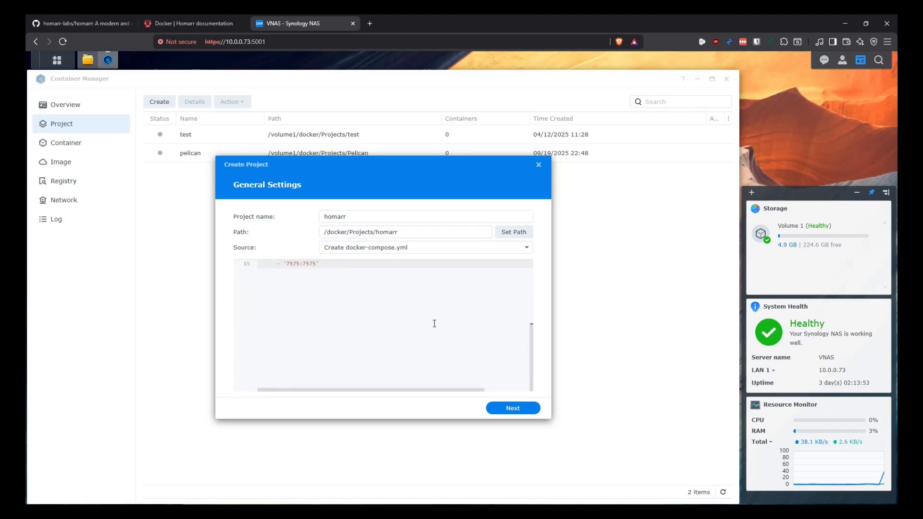
Finish the project wizard without starting the project after creation
left_click(512, 408)
left_click(513, 408)
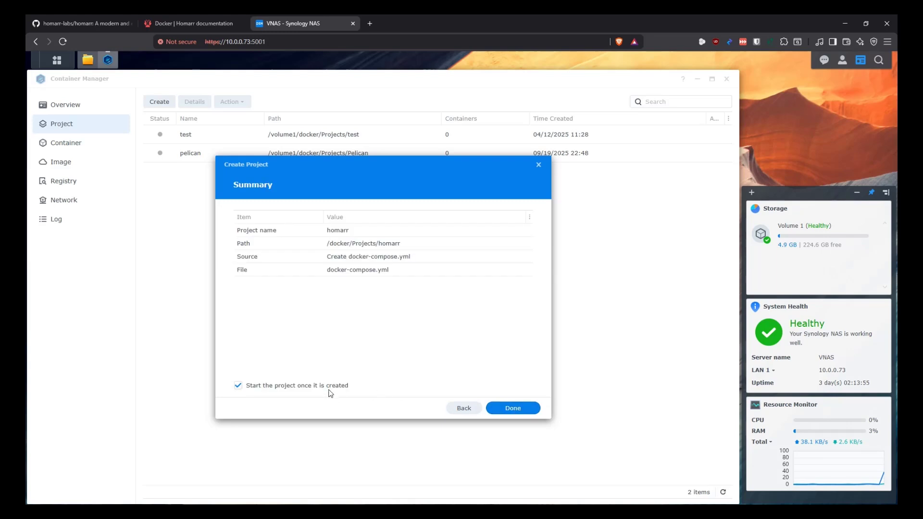
left_click(331, 387)
left_click(524, 407)
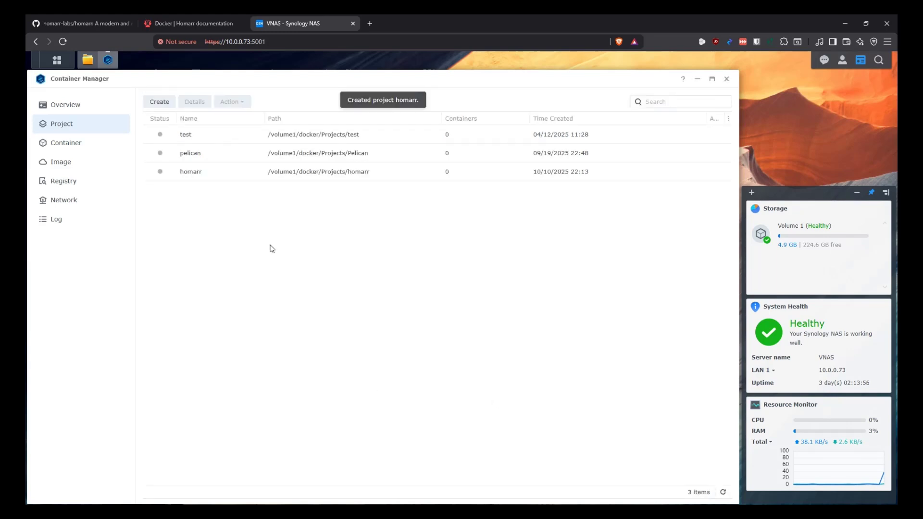
In the homarr project's YAML, add a '# Container #1 - Homarr' comment under services:
double_click(193, 173)
left_click(250, 130)
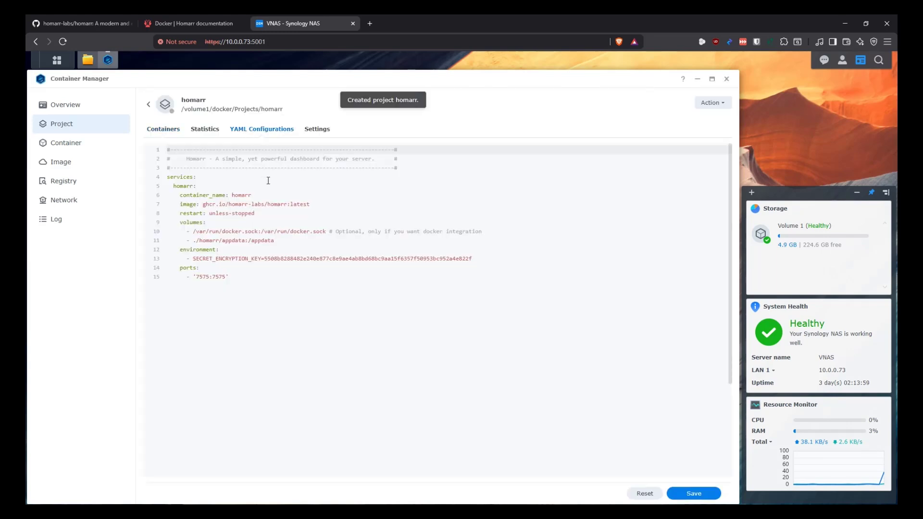
left_click(277, 177)
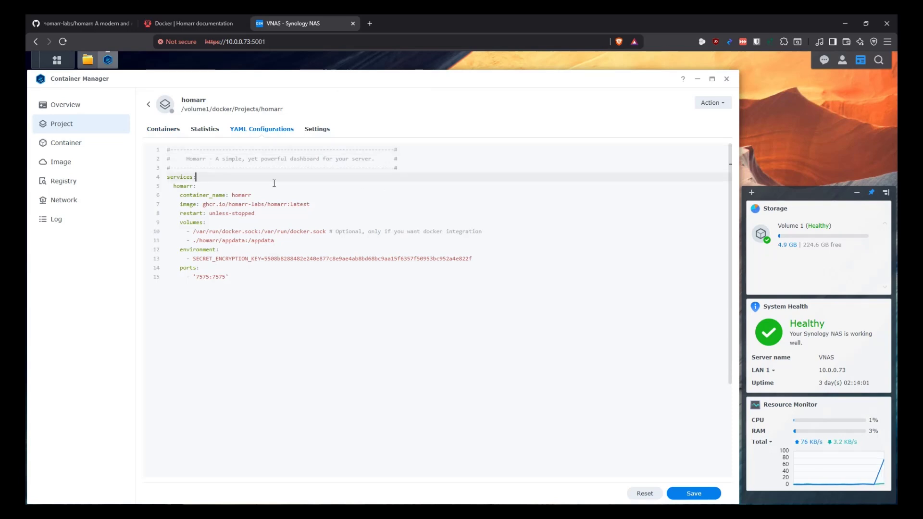
key("Return")
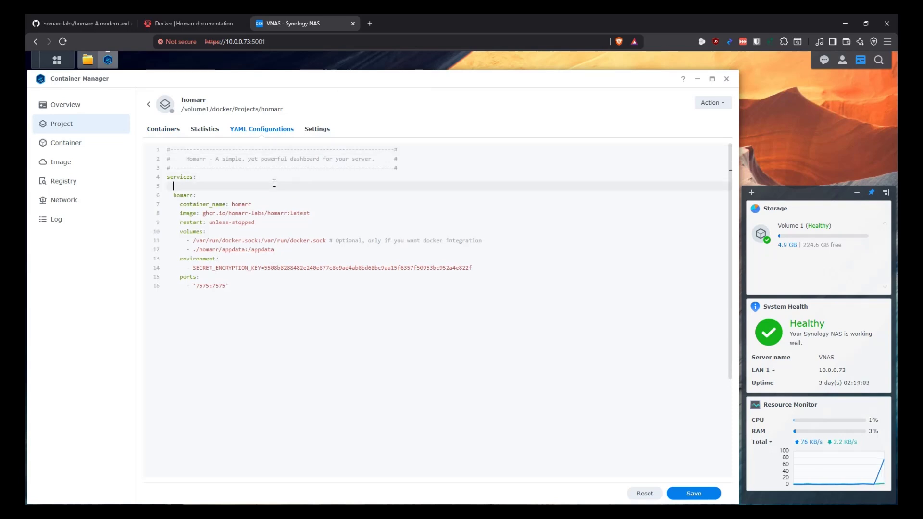
type("# Com")
type("tainer #1 - Homarr")
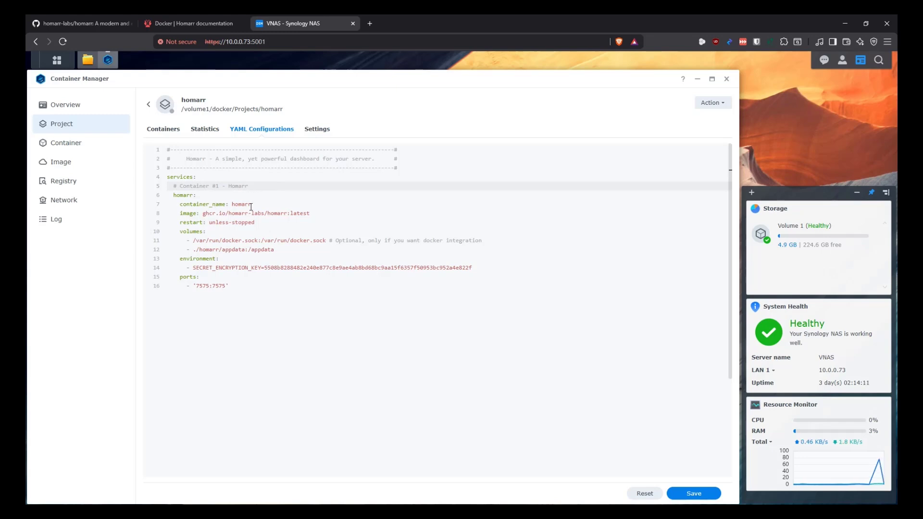
Highlight the ghcr.io/homarr-labs image value on line 8 to examine it
left_click(235, 206)
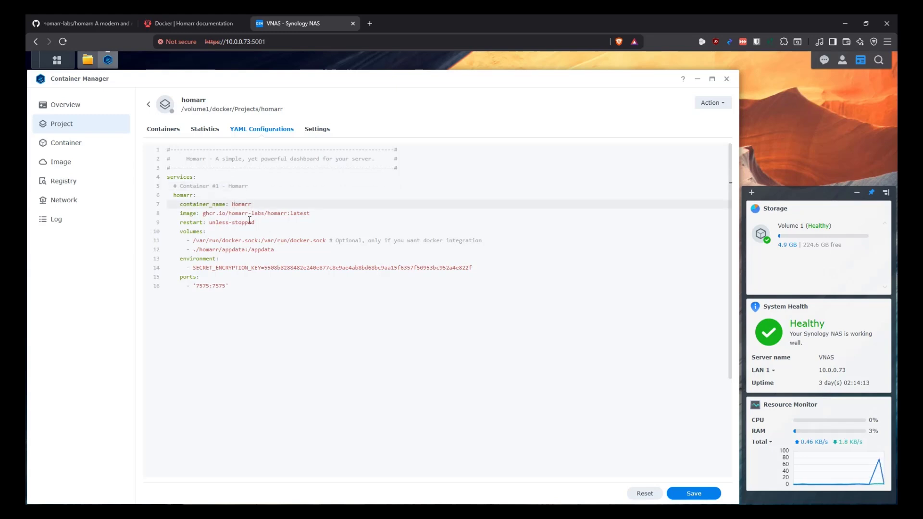
left_click_drag(312, 213, 202, 214)
left_click(201, 214)
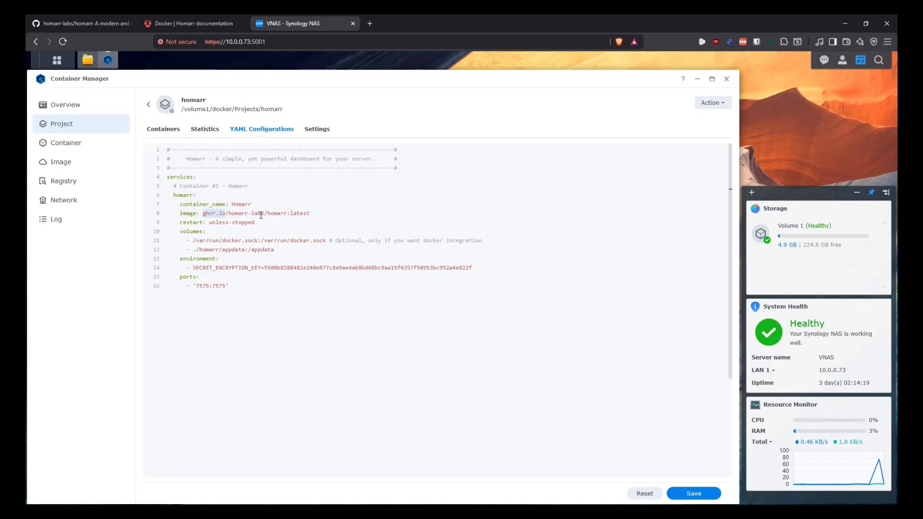
left_click_drag(314, 213, 204, 216)
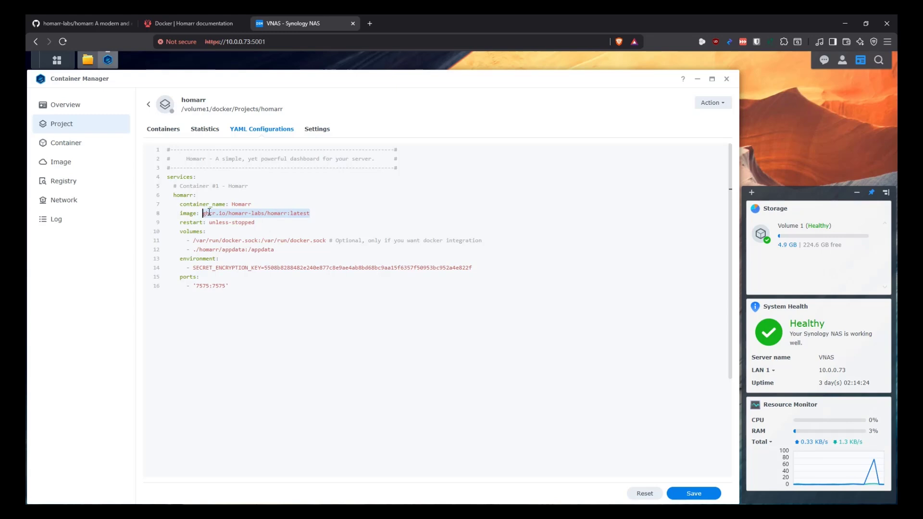
left_click(320, 214)
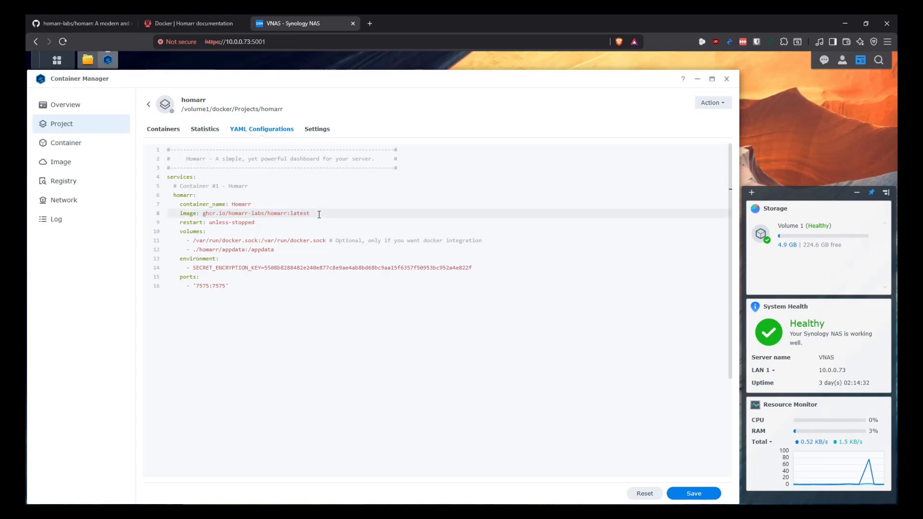
left_click_drag(318, 214, 203, 213)
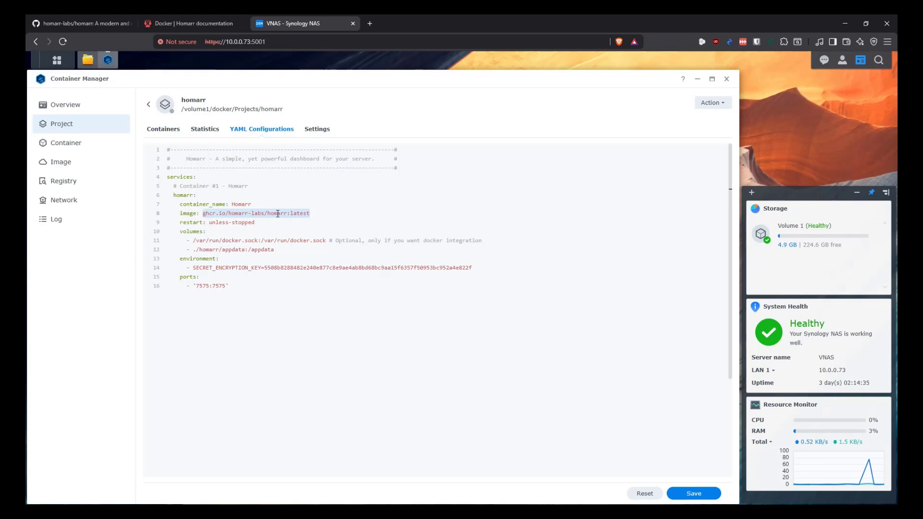
left_click(310, 214)
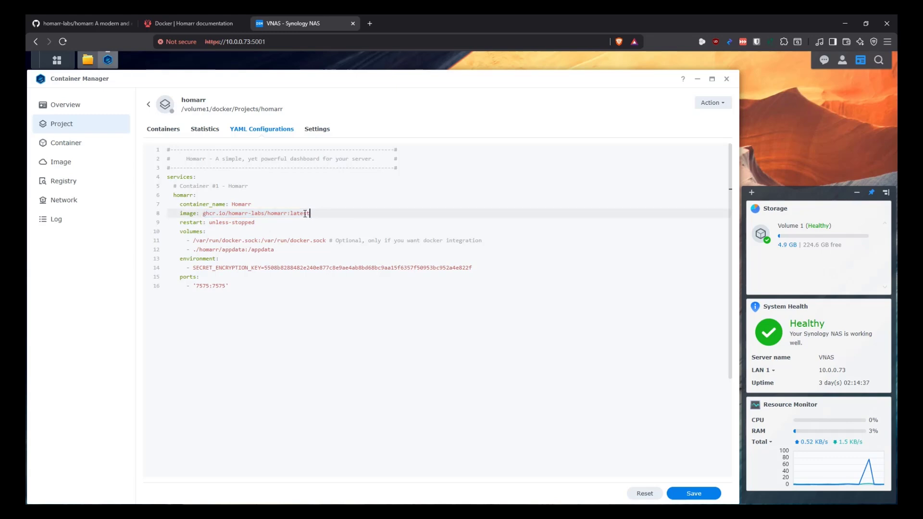
left_click_drag(264, 214, 203, 213)
left_click(321, 213)
Move the restart: unless-stopped line to the end, after the port mapping
key("shift+Down")
key("ctrl+c")
key("BackSpace")
key("Down")
key("Down")
key("Down")
key("Down")
key("Down")
key("Down")
key("Down")
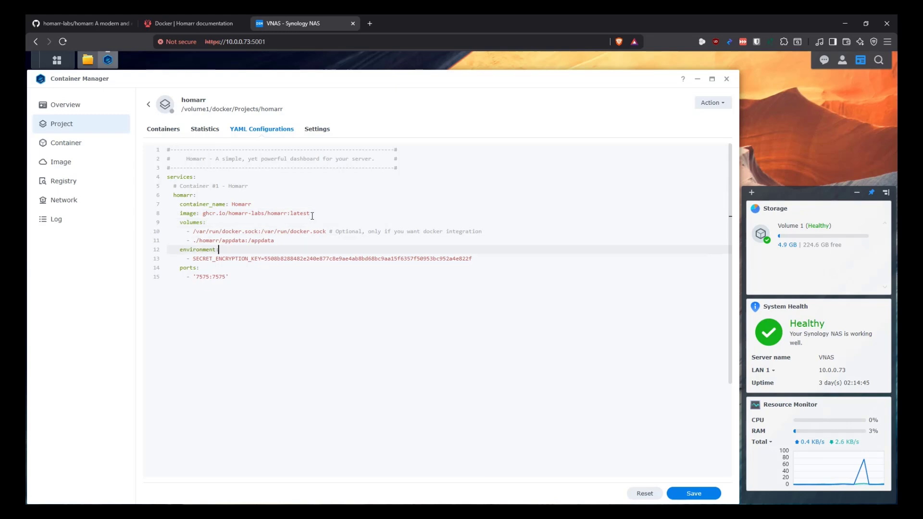
key("Return")
key("ctrl+v")
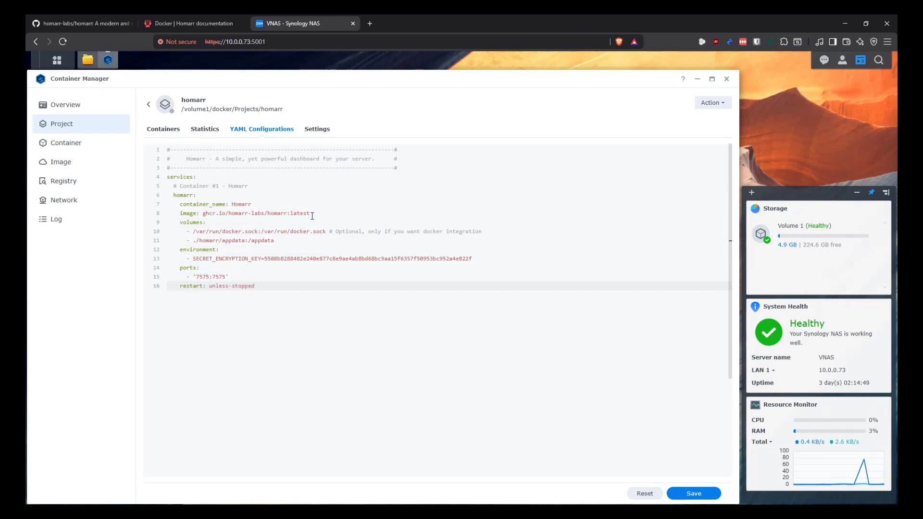
key("shift+Home")
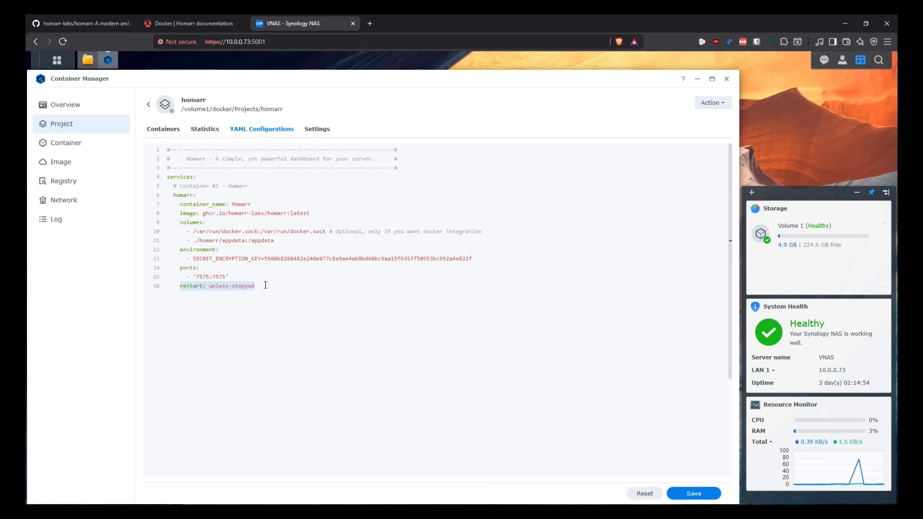
Add a '# NAS | Container' comment line under volumes:
left_click(263, 285)
left_click(216, 222)
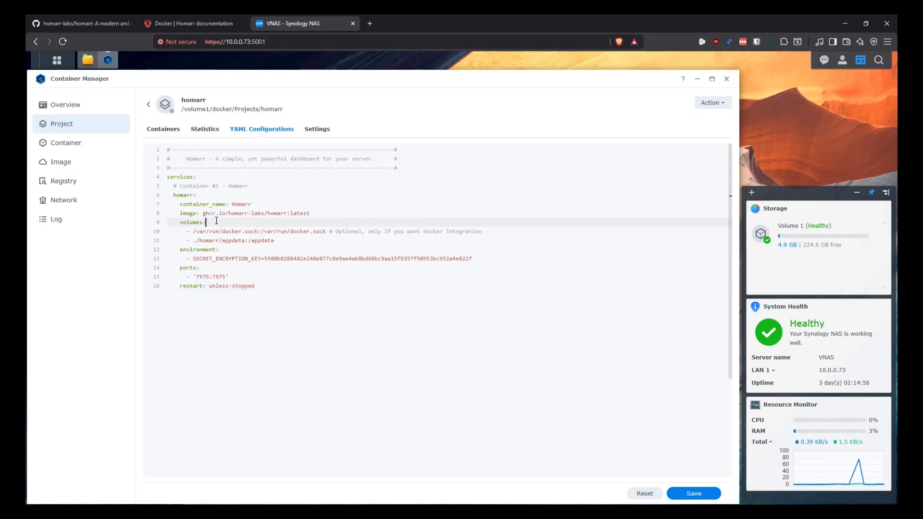
key("Return")
type("# NAS")
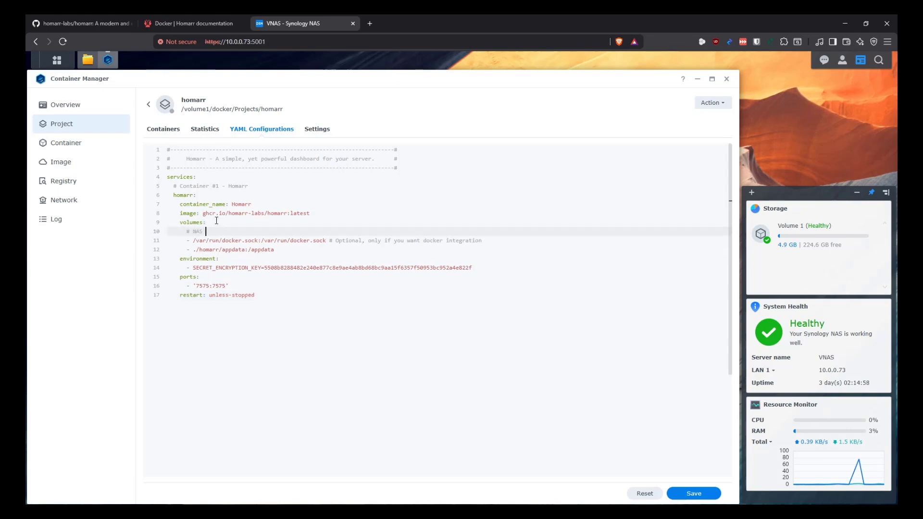
type(" | Continaer")
key("BackSpace")
key("BackSpace")
key("BackSpace")
key("BackSpace")
type("ner")
Comment out the docker.sock mount and move its Optional note onto its own line above
key("Down")
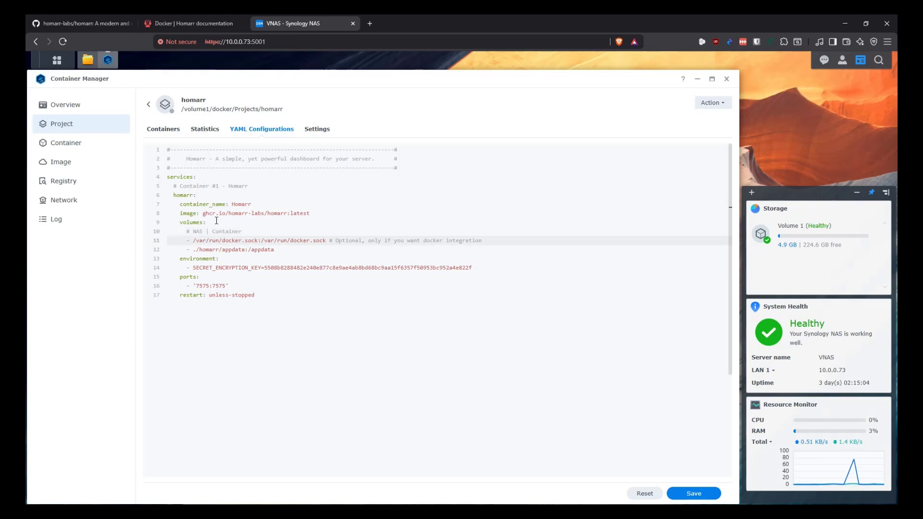
type("#")
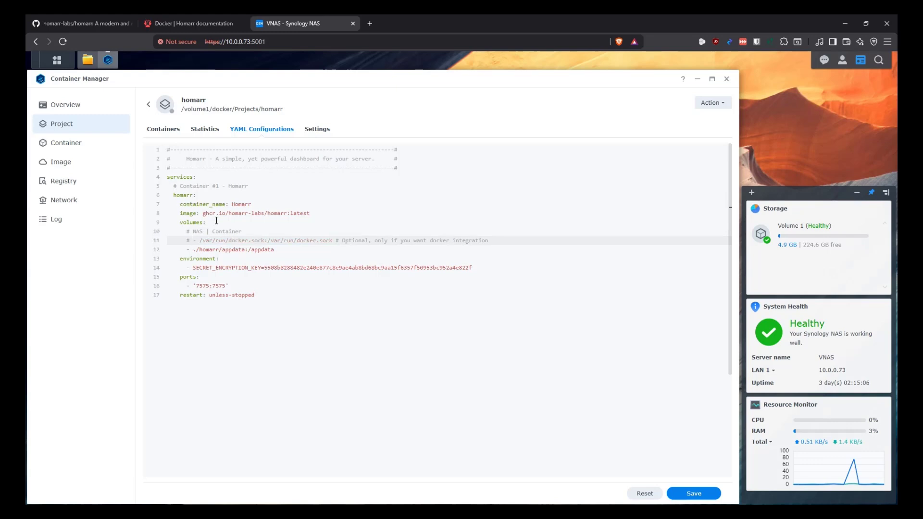
key("Right")
key("Right")
key("Right")
key("Right")
key("Right")
key("Right")
key("Right")
key("Right")
key("Right")
key("Right")
key("Right")
key("Right")
key("Right")
key("Right")
key("Right")
key("Right")
key("Right")
key("Right")
key("Right")
key("Right")
key("shift+Left")
key("shift+Left")
key("shift+Left")
key("shift+Left")
key("shift+Left")
key("shift+Left")
key("shift+Left")
key("shift+Left")
key("shift+Left")
key("shift+Left")
key("shift+Left")
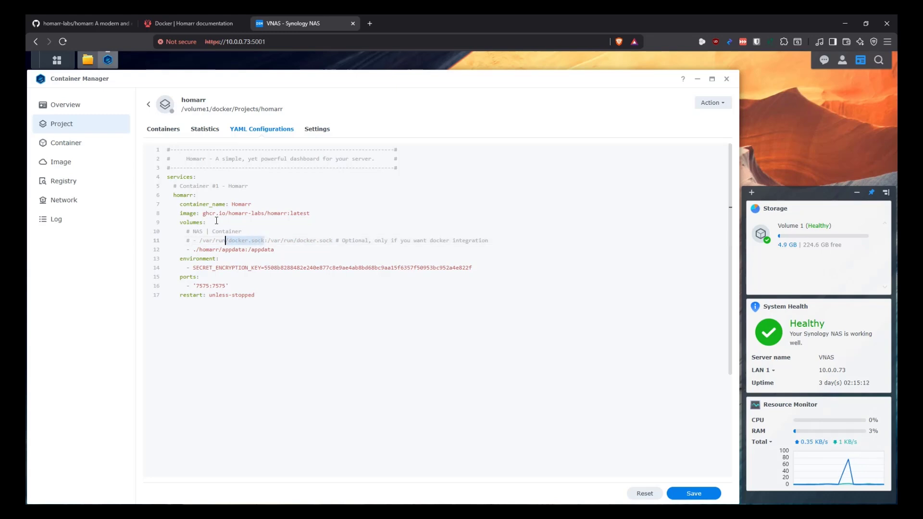
key("Right")
key("Right")
key("Right")
key("Right")
key("Right")
key("Right")
key("Right")
key("Right")
key("Right")
key("Right")
key("Right")
key("Right")
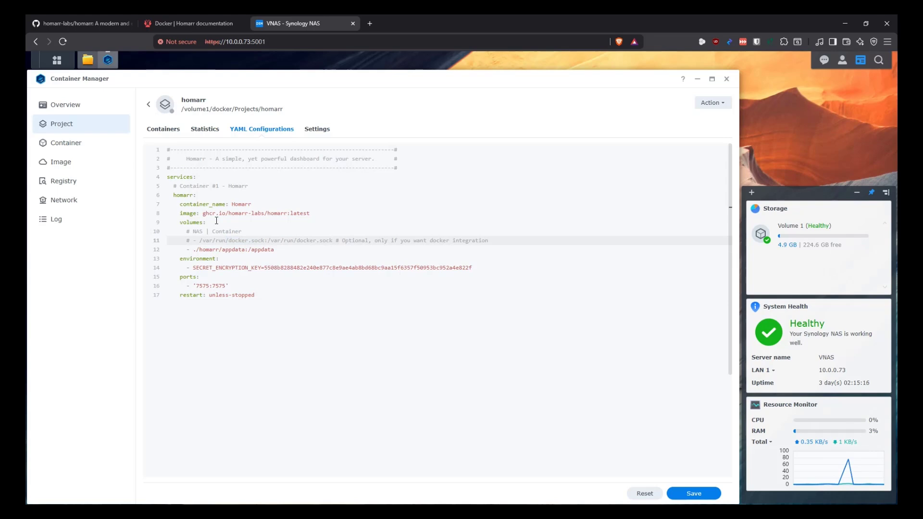
key("shift+End")
key("ctrl+x")
key("Up")
key("End")
key("Return")
key("ctrl+v")
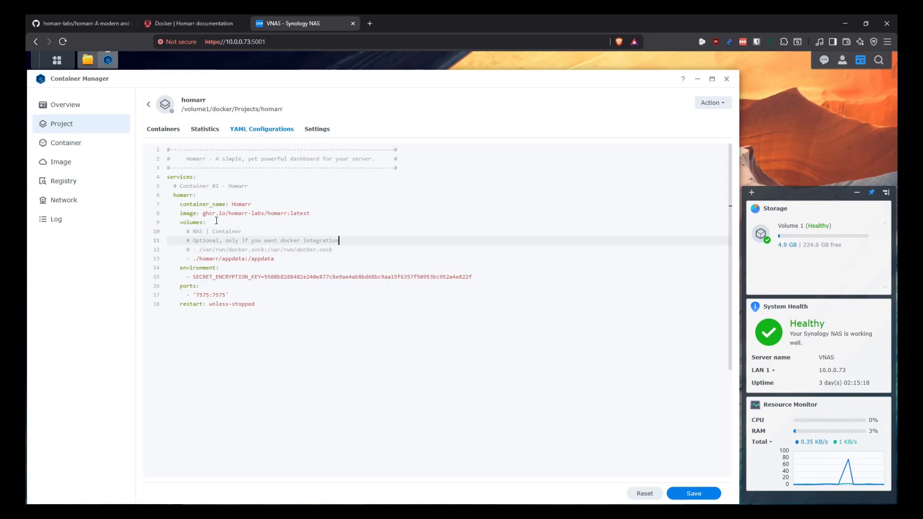
Select the ./homarr/appdata path on the appdata volume line
key("Down")
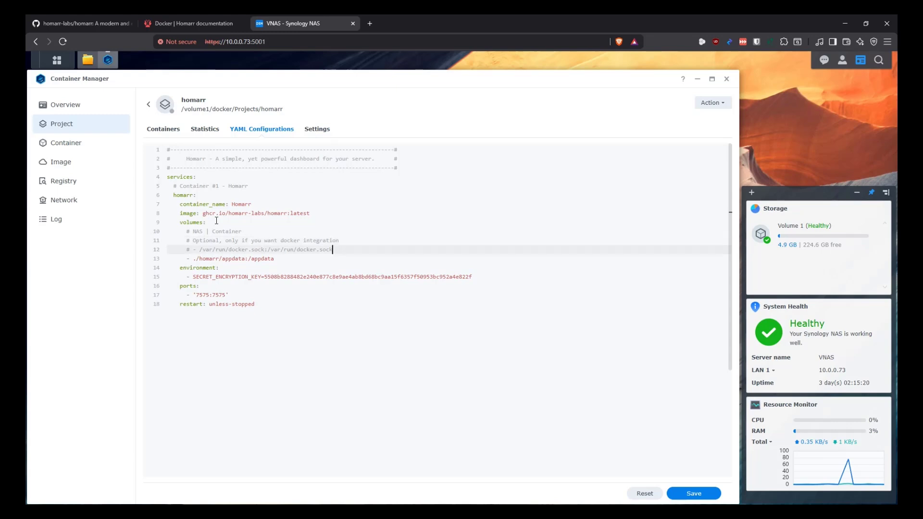
key("Down")
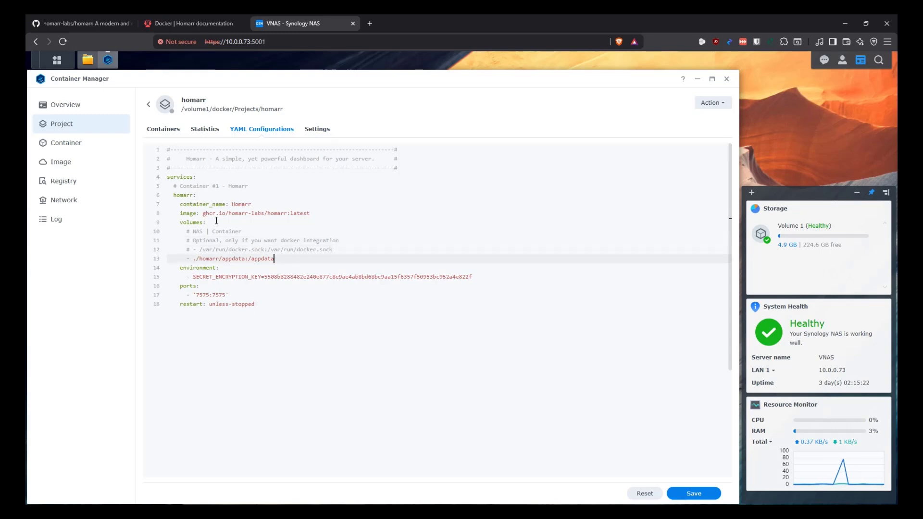
key("Home")
key("shift+Right")
key("shift+Right")
key("shift+Right")
key("shift+Right")
key("shift+Right")
key("shift+Right")
key("shift+Right")
key("shift+Right")
key("shift+Right")
key("shift+Right")
key("shift+Right")
key("shift+Right")
key("shift+Right")
key("shift+Right")
key("shift+Right")
key("shift+Right")
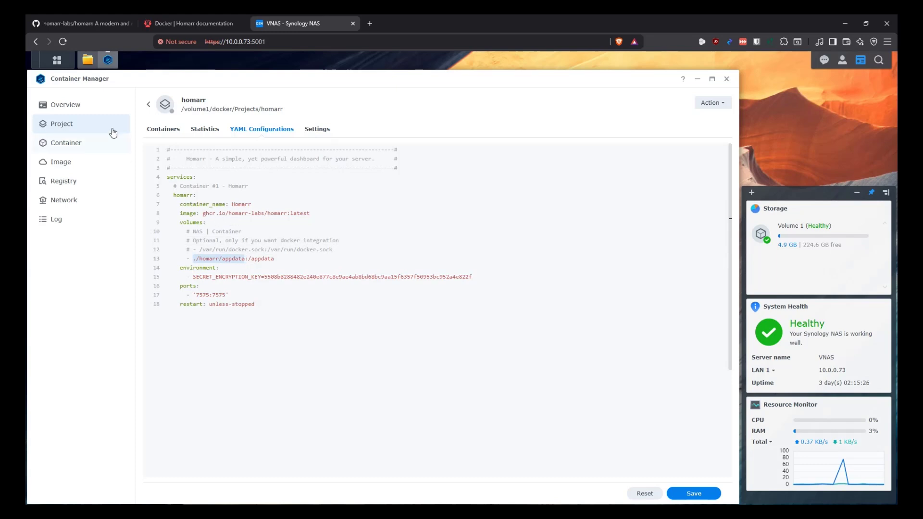
Copy the docker/Containers/homarr folder's full location path from its Properties
left_click(88, 60)
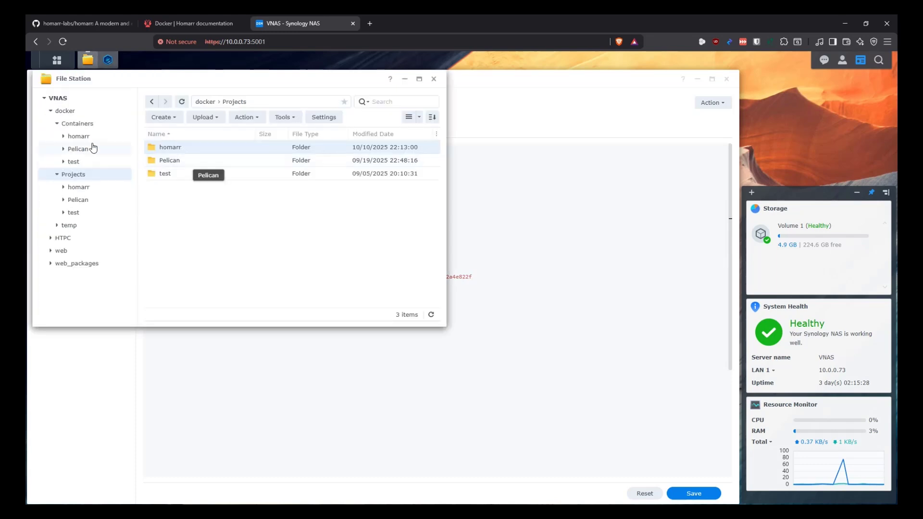
left_click(64, 124)
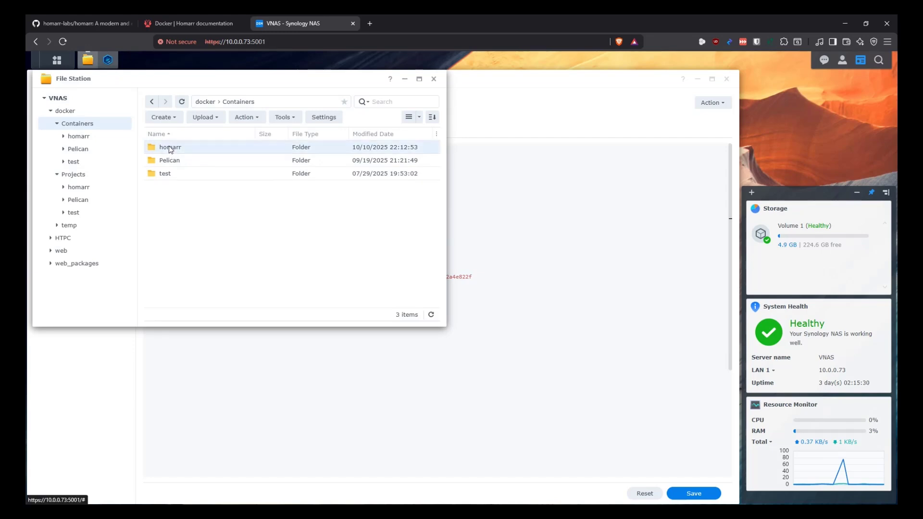
right_click(169, 147)
left_click(214, 344)
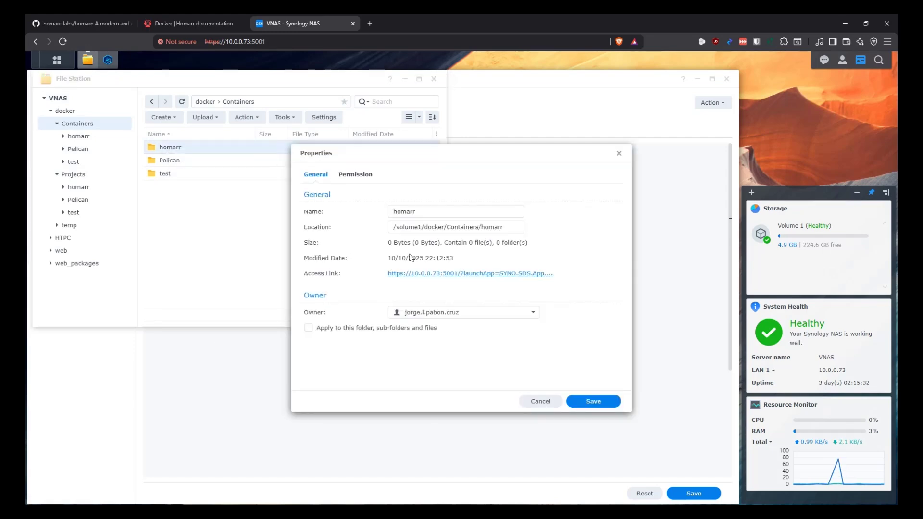
left_click_drag(515, 228, 304, 231)
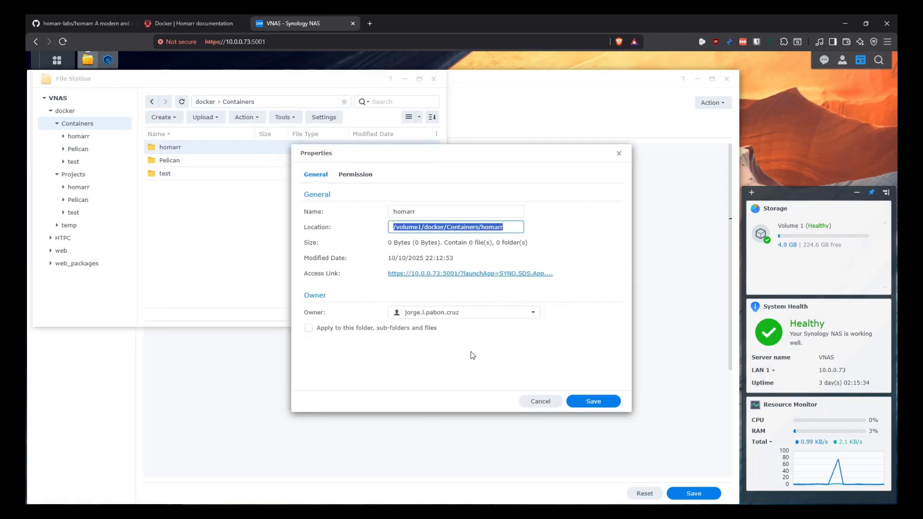
left_click(533, 401)
Paste /volume1/docker/Containers/homarr over ./homarr/appdata and check both sides of the mapping
left_click(107, 60)
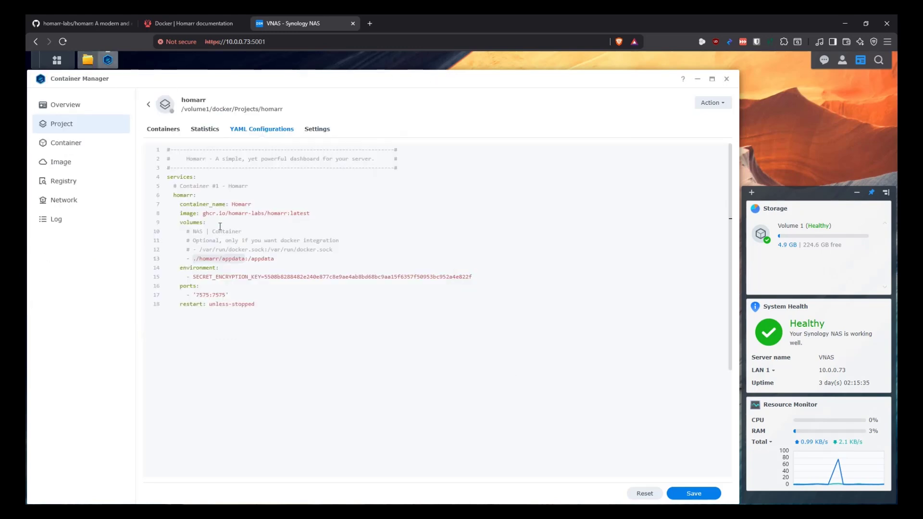
left_click_drag(241, 255, 245, 259)
key("ctrl+v")
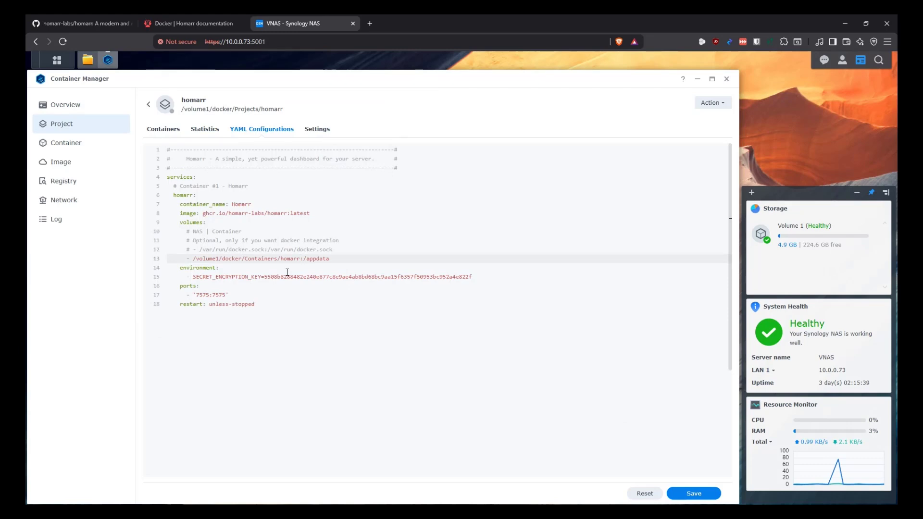
left_click_drag(330, 259, 303, 258)
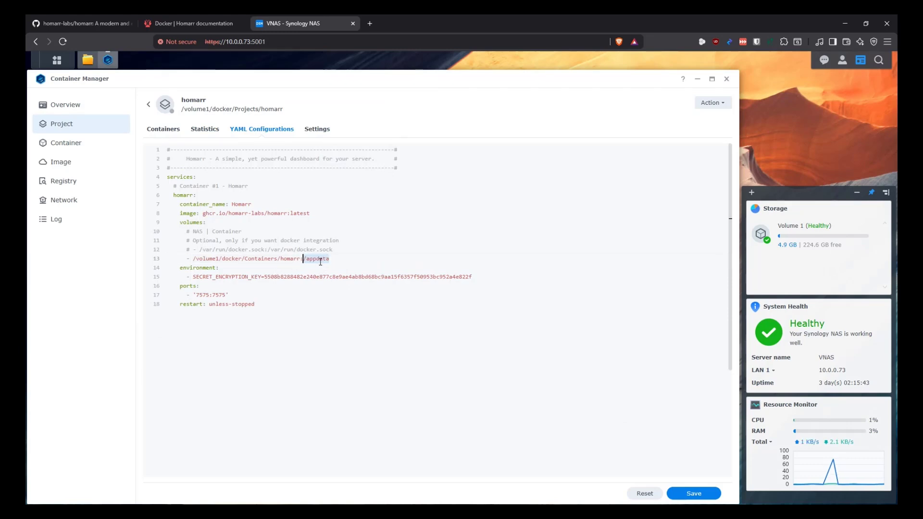
left_click_drag(303, 259, 192, 260)
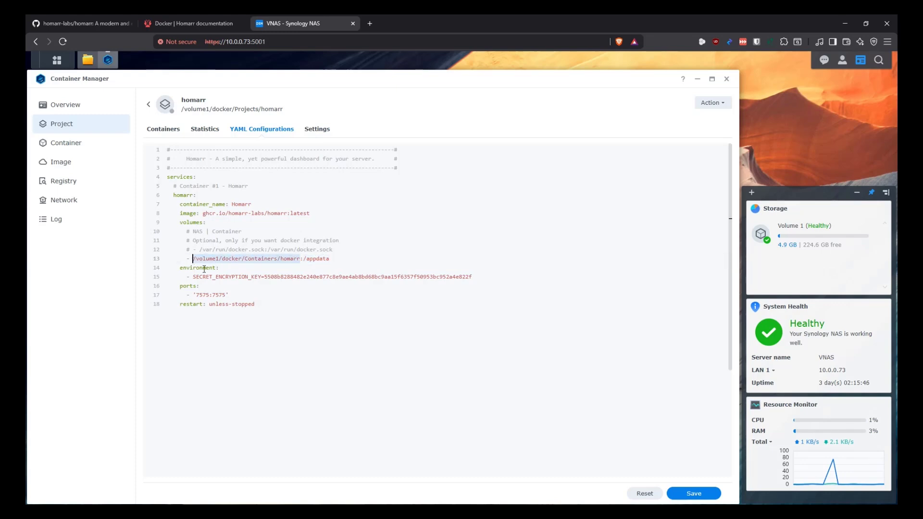
left_click(307, 258)
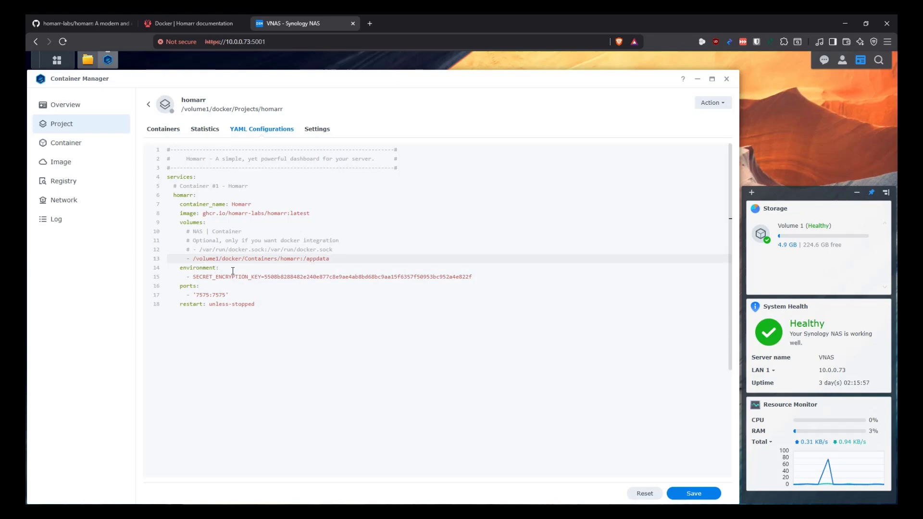
Review the SECRET_ENCRYPTION_KEY name and value, then go to the ports: line
left_click_drag(261, 280, 192, 280)
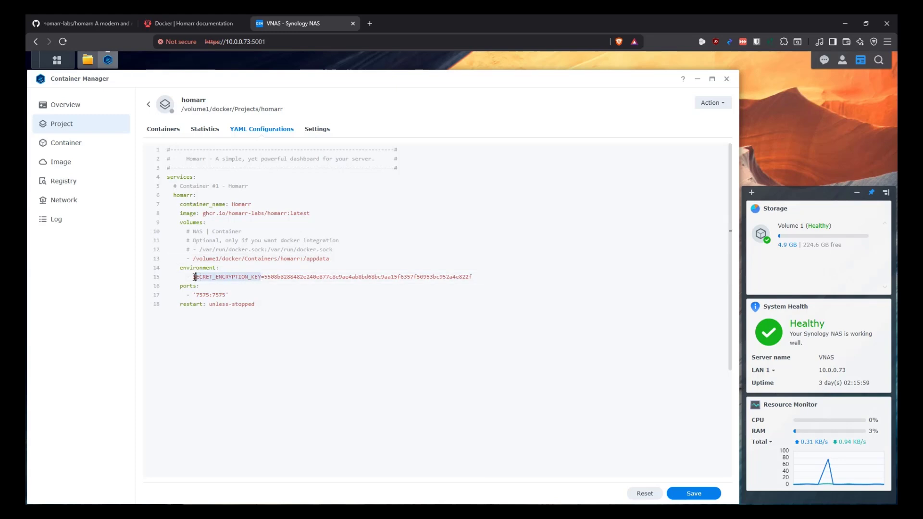
left_click_drag(475, 278, 265, 278)
left_click(210, 287)
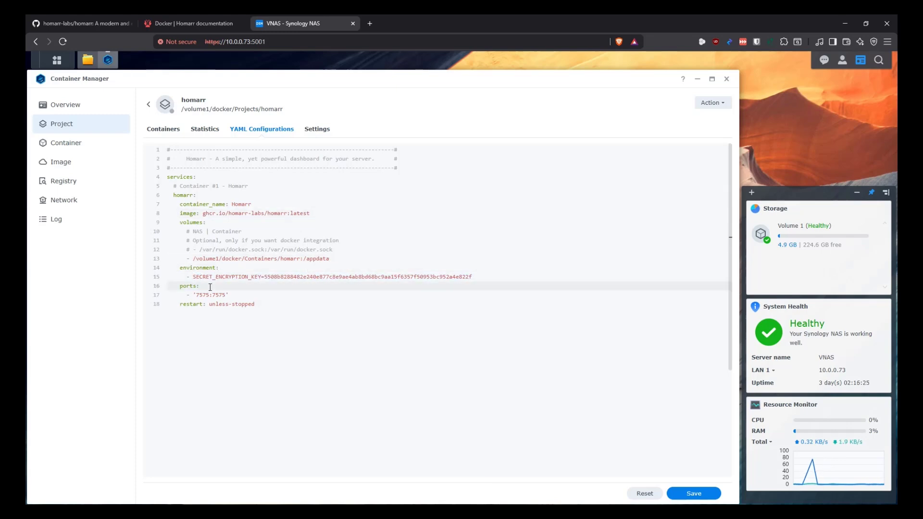
Insert a '# NAS | Container' comment above the 7575:7575 port mapping
key("Return")
type("# NAS | ")
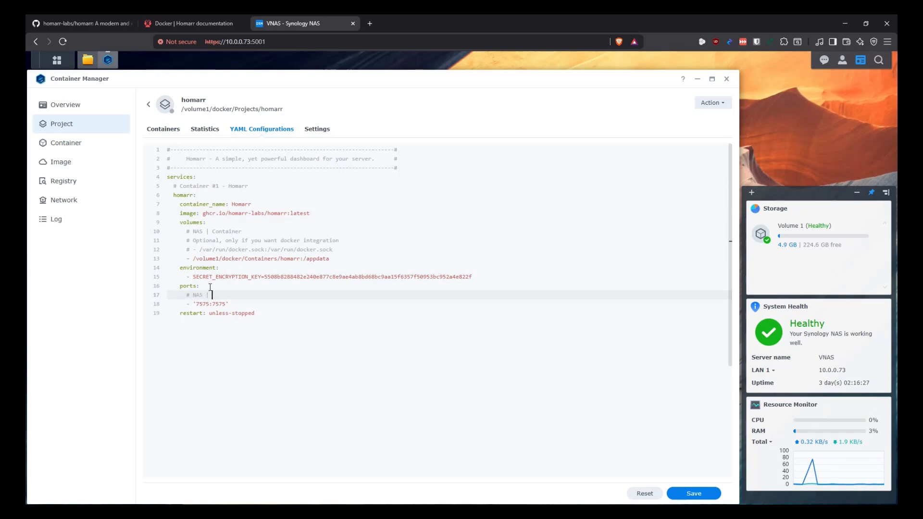
type("Container")
key("Down")
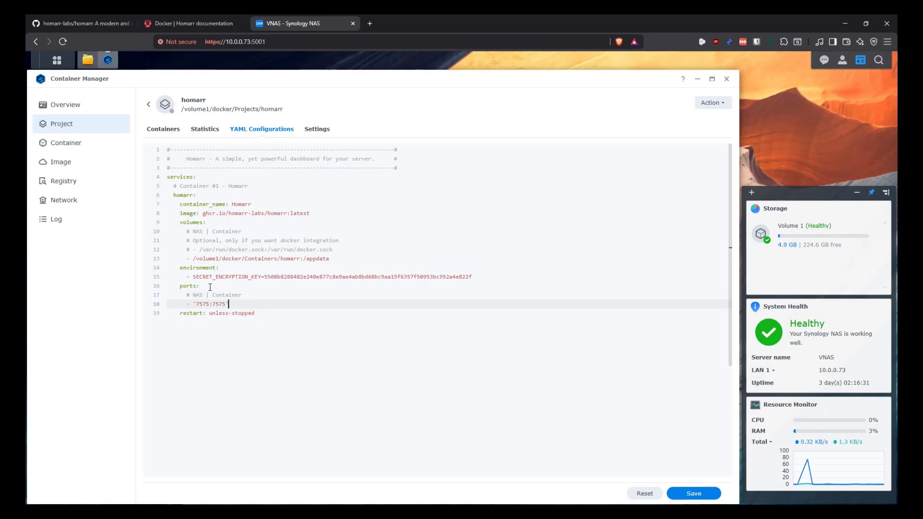
double_click(218, 304)
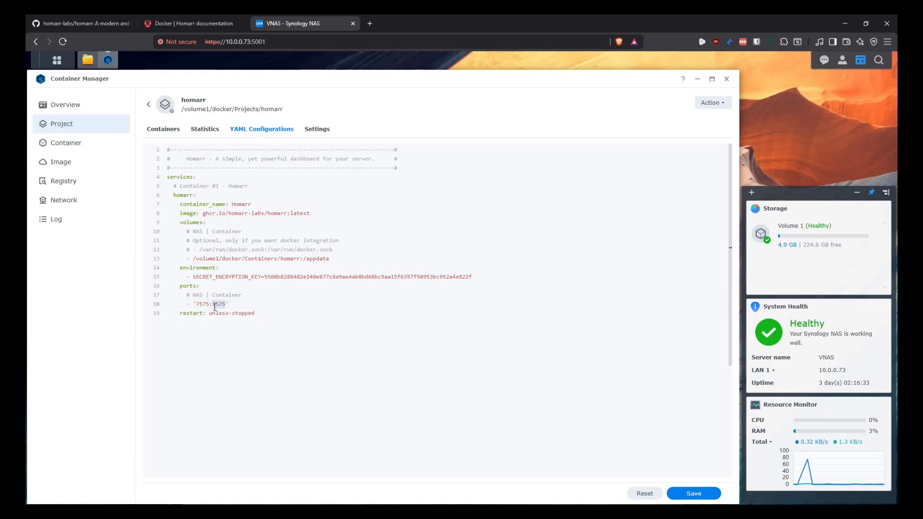
double_click(201, 304)
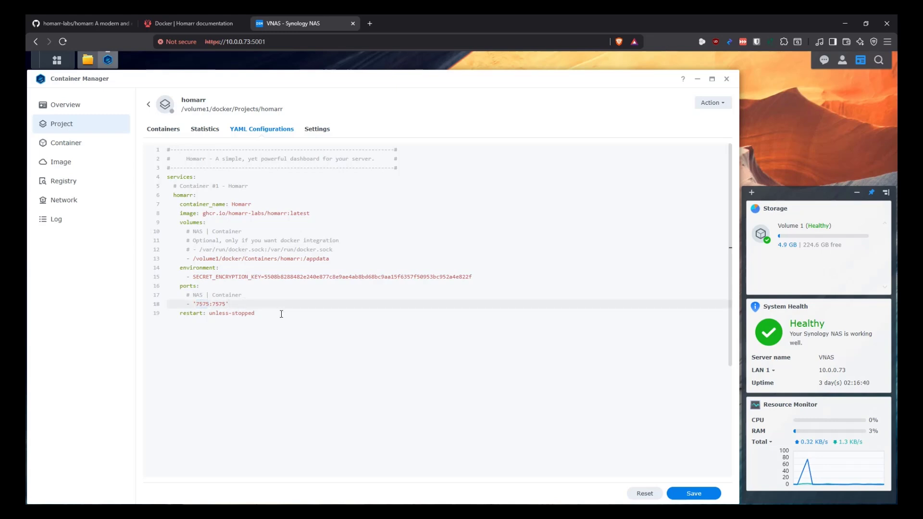
Review the whole compose file and save the homarr configuration
key("ctrl+a")
left_click(208, 192)
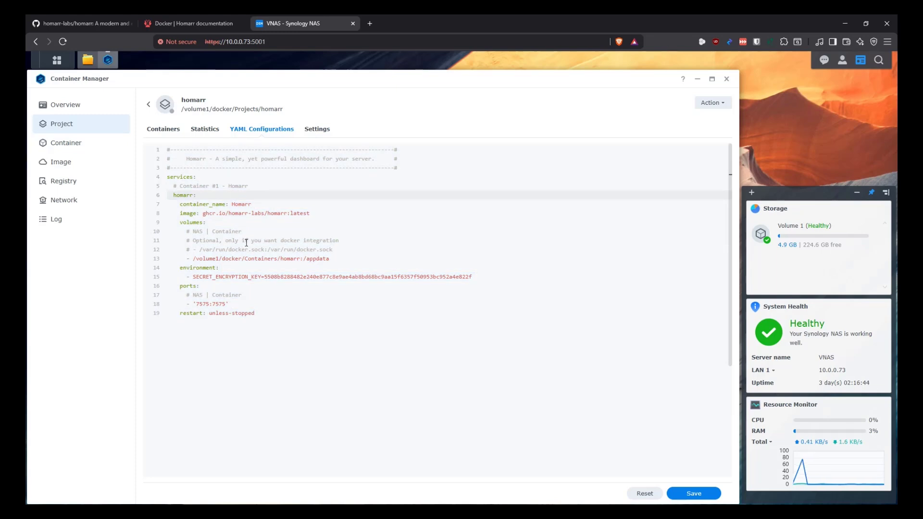
left_click(695, 493)
Start the homarr project build, load 10.0.0.73:7575 in the new tab, and return to the NAS tab
left_click(470, 317)
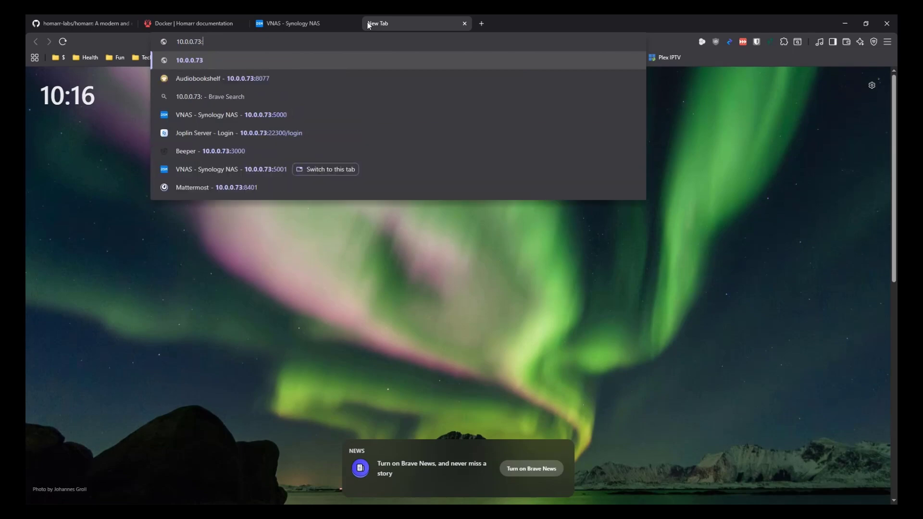
type("7575")
key("Return")
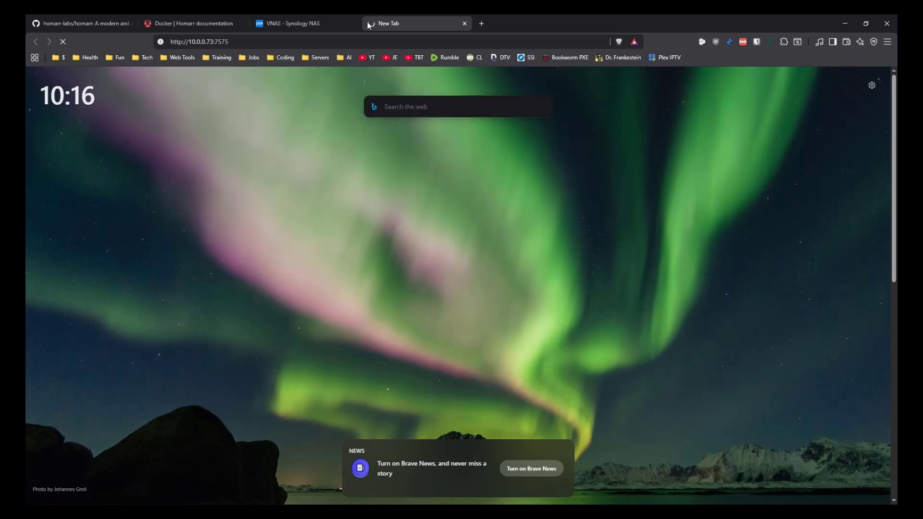
left_click(355, 23)
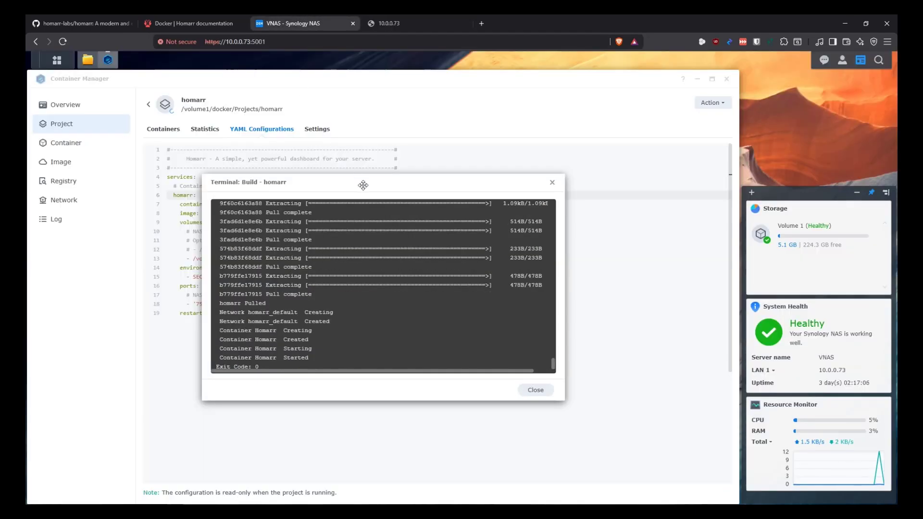
Close the homarr build output window and clear all DSM notifications
left_click_drag(363, 185, 317, 183)
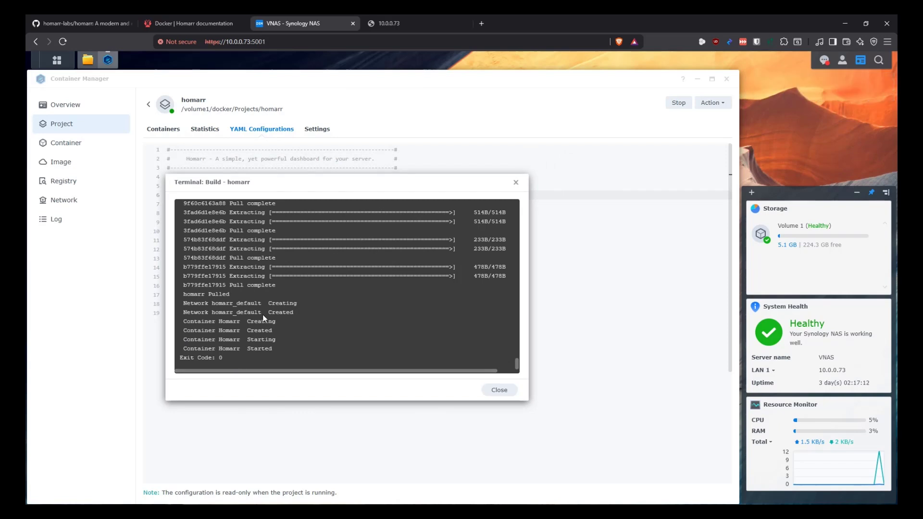
left_click(498, 390)
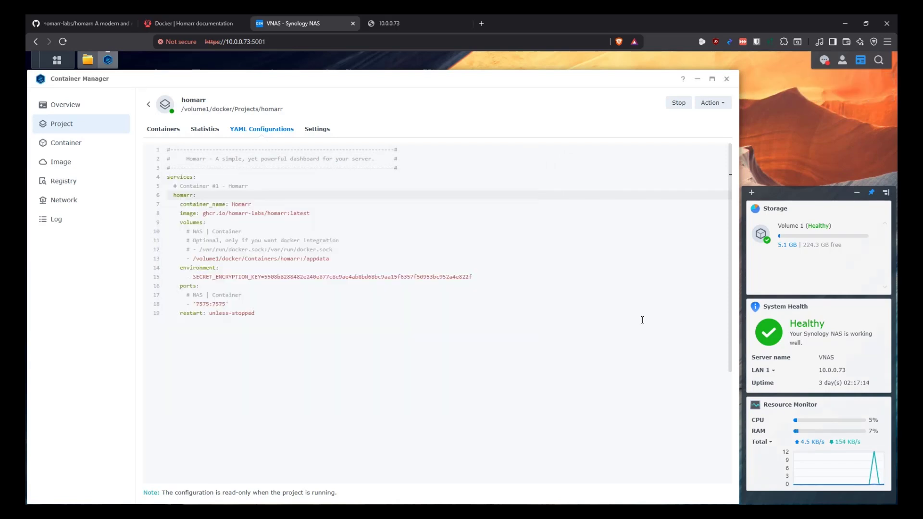
left_click(823, 60)
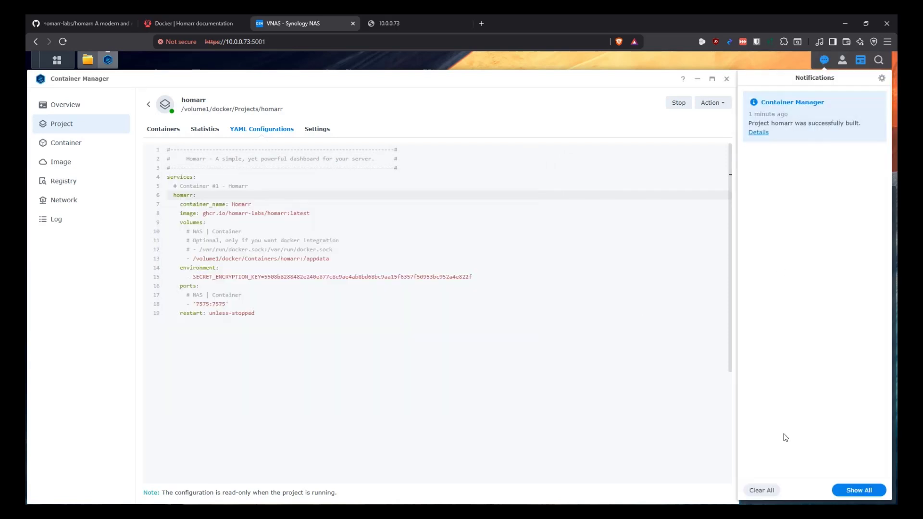
left_click(762, 490)
left_click(555, 290)
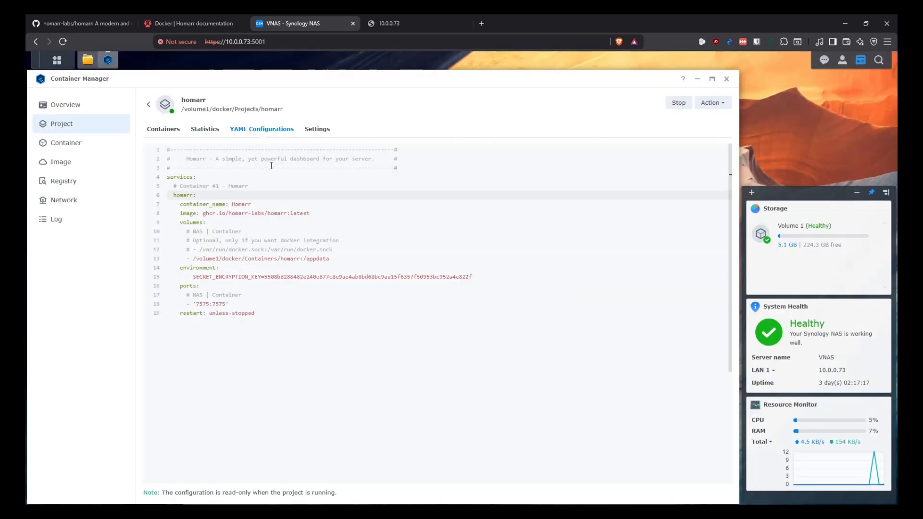
Open the Homarr container's log, reload it, and inspect the SQLite warning and websockets entries
left_click(171, 129)
double_click(192, 169)
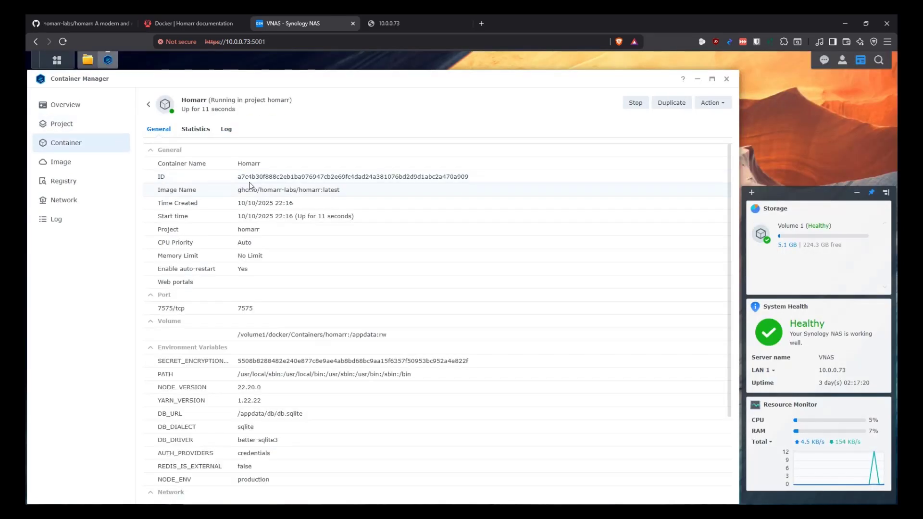
left_click(226, 129)
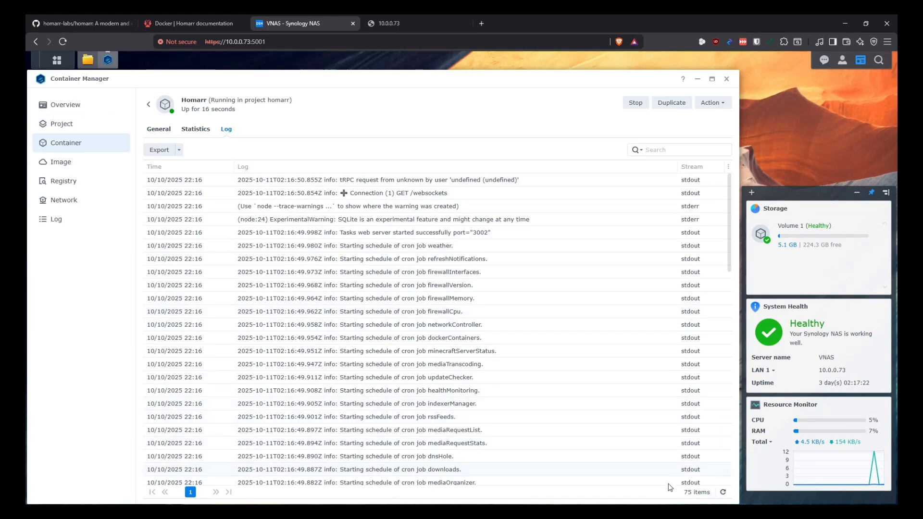
left_click(723, 493)
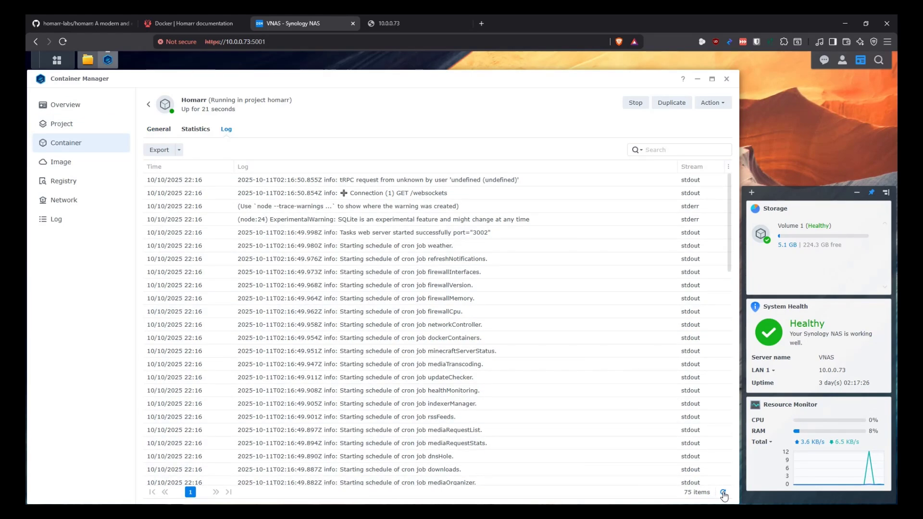
triple_click(399, 220)
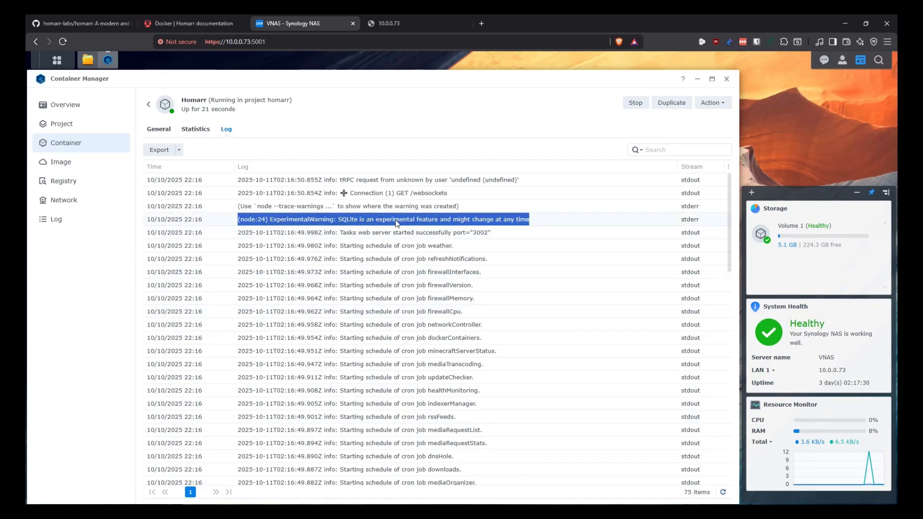
triple_click(412, 194)
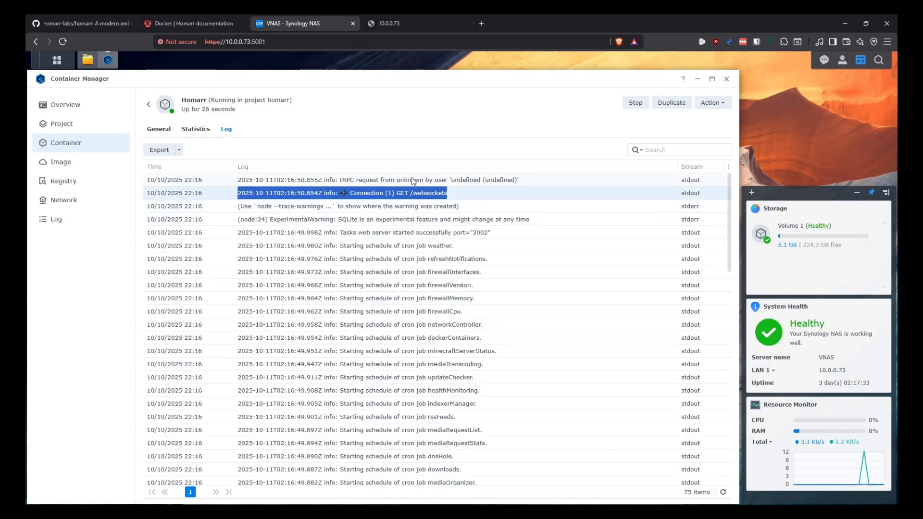
left_click(723, 492)
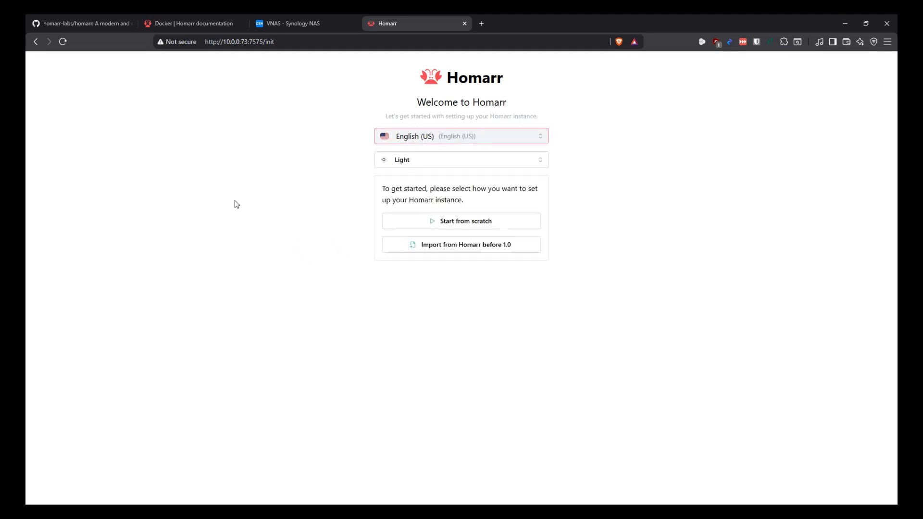
Set the Homarr welcome page to the Dark theme and choose to start setup from scratch
left_click(415, 164)
left_click(412, 198)
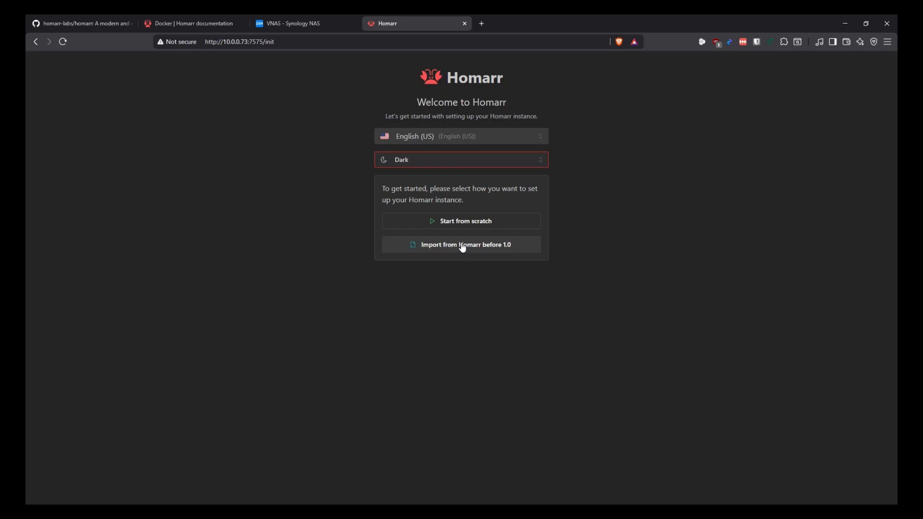
left_click(461, 221)
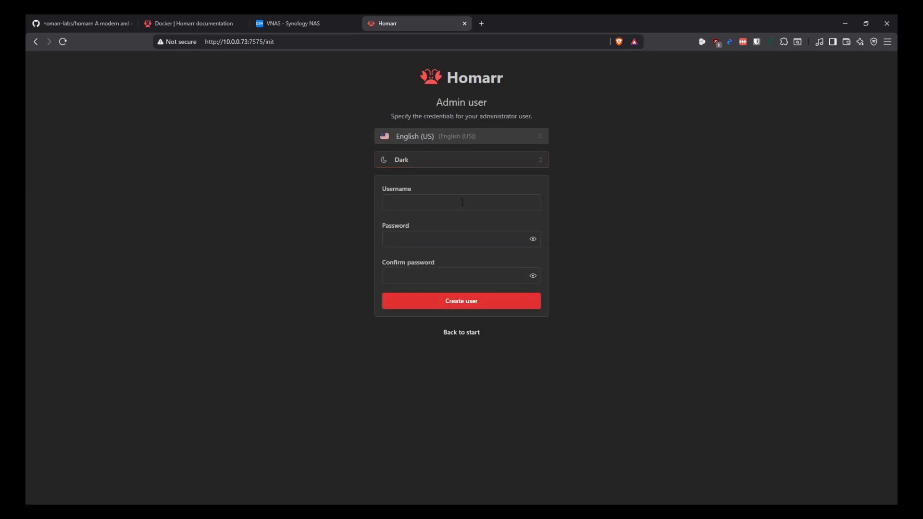
Enter admin username 'homarr' and a password, revealing and copying the password
left_click(462, 203)
key("Tab")
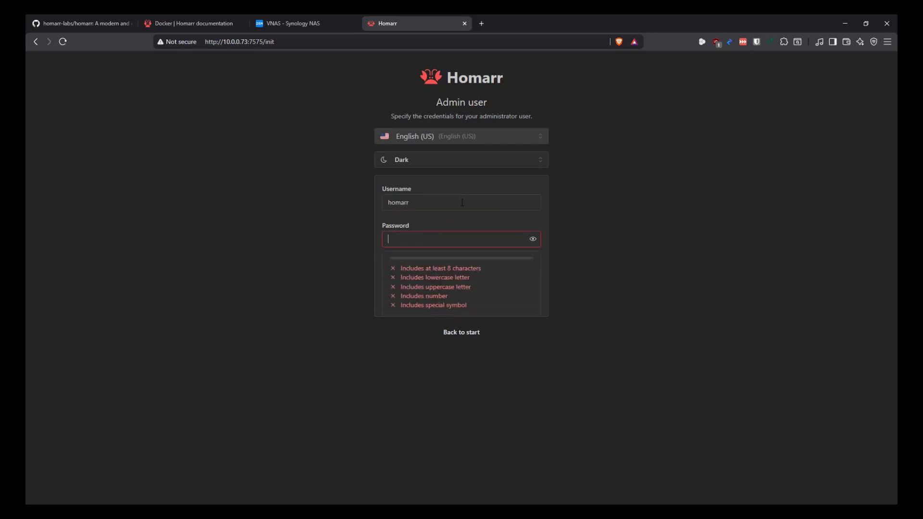
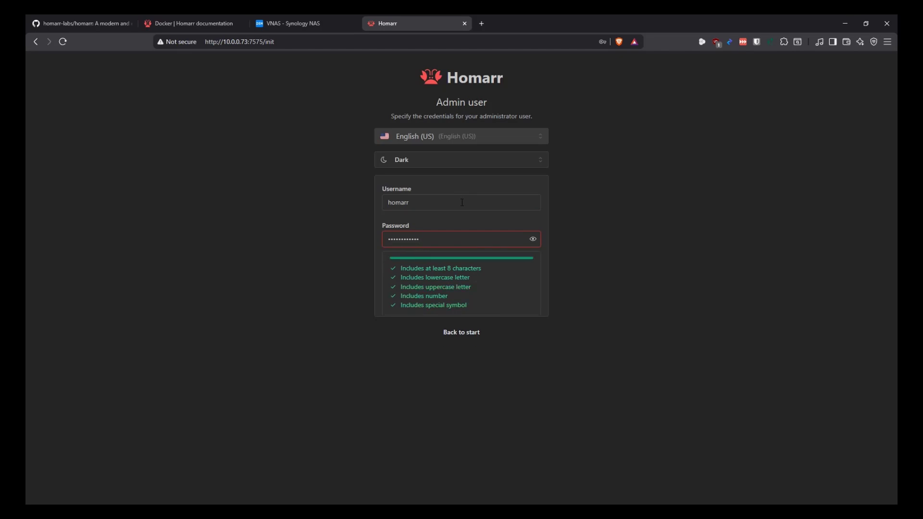
left_click(533, 239)
left_click_drag(461, 239, 338, 230)
key("ctrl+c")
Paste the password into the confirmation field and create the administrator user
left_click(629, 252)
left_click(462, 276)
key("ctrl+v")
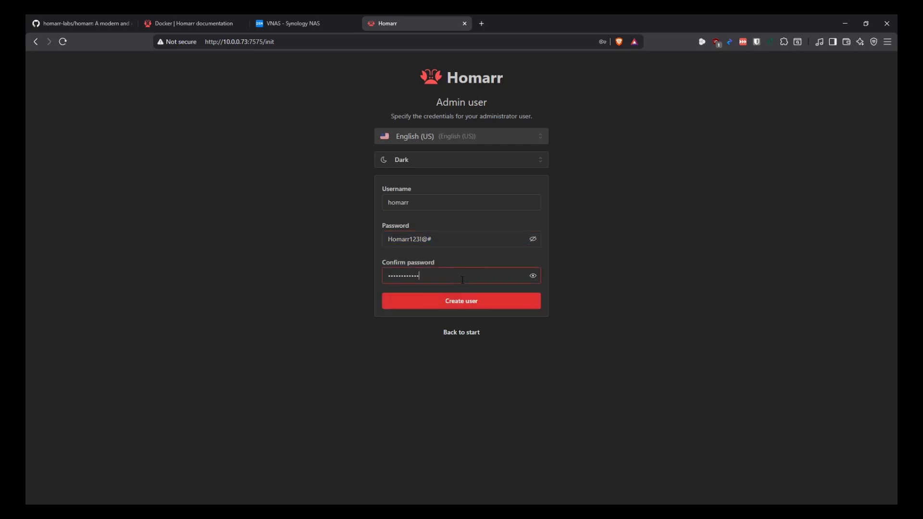
left_click(632, 256)
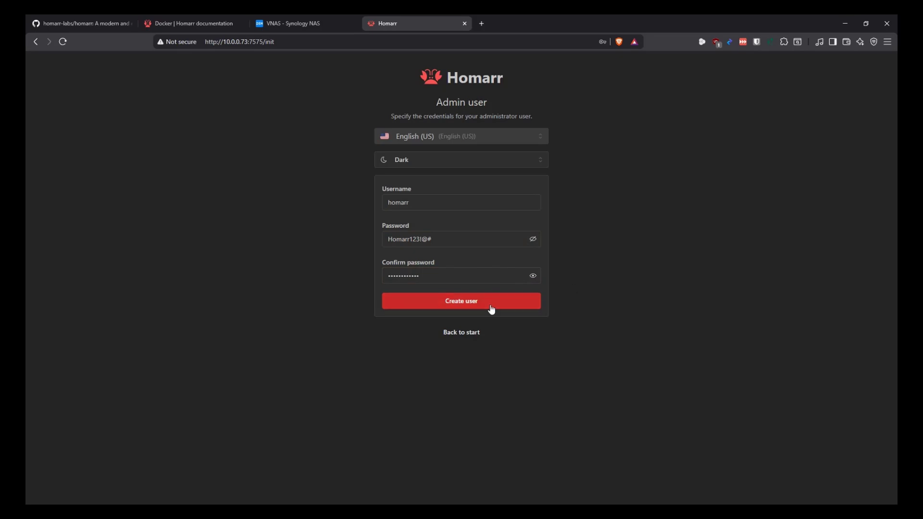
left_click(477, 300)
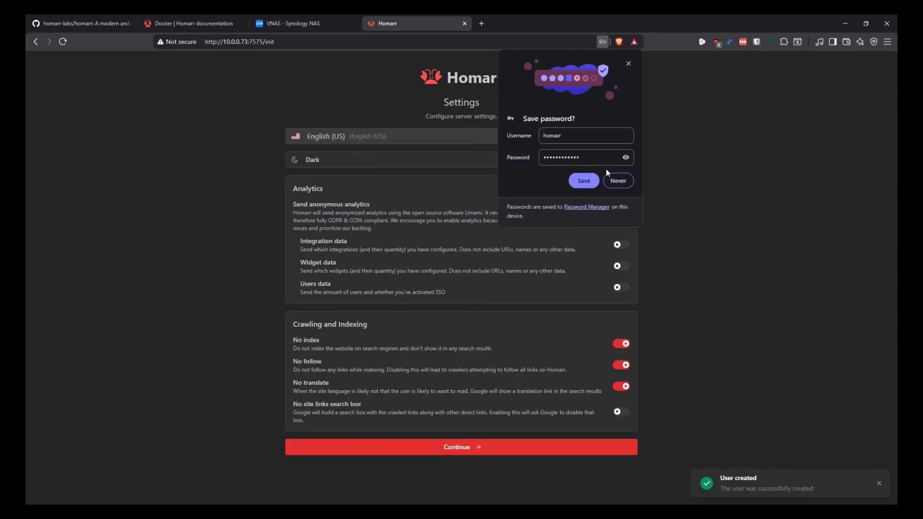
Dismiss the save-password prompt, switch off Send anonymous analytics, and continue
left_click(628, 63)
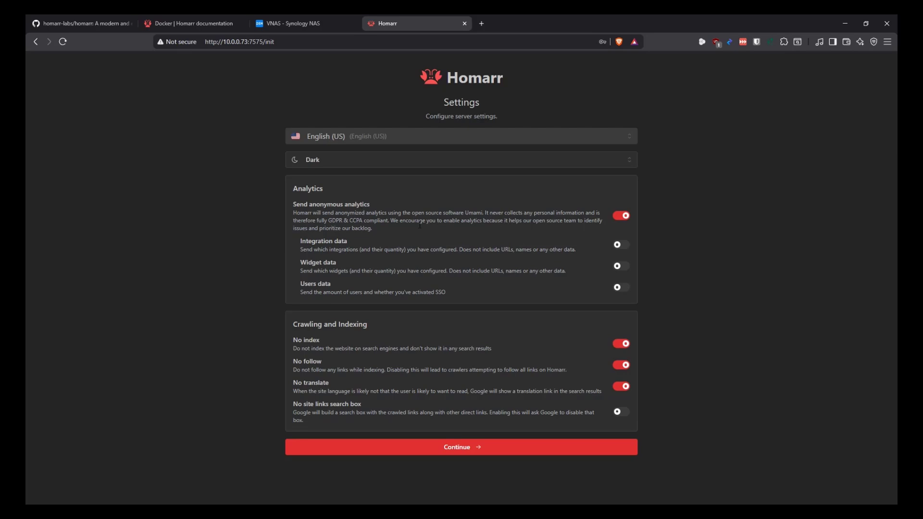
left_click(622, 215)
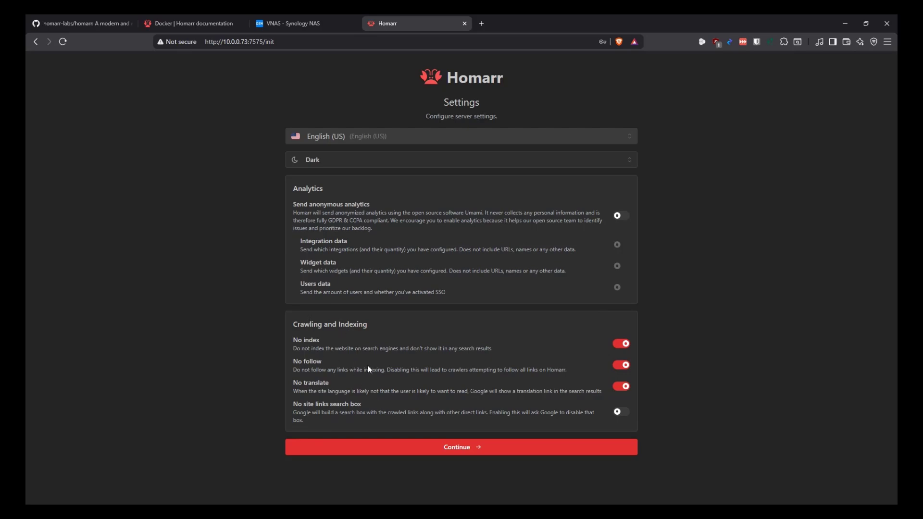
left_click(466, 452)
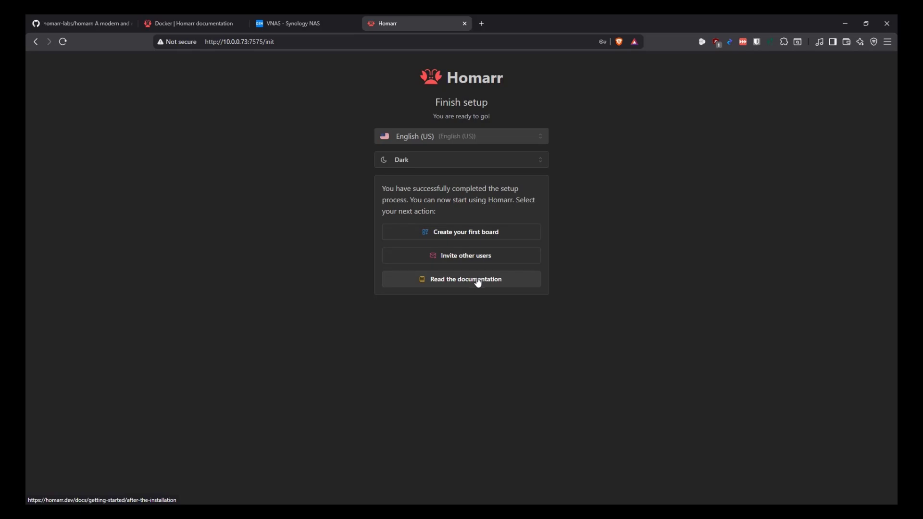
Choose to create the first board, then check the New board dropdown's other options twice
left_click(476, 237)
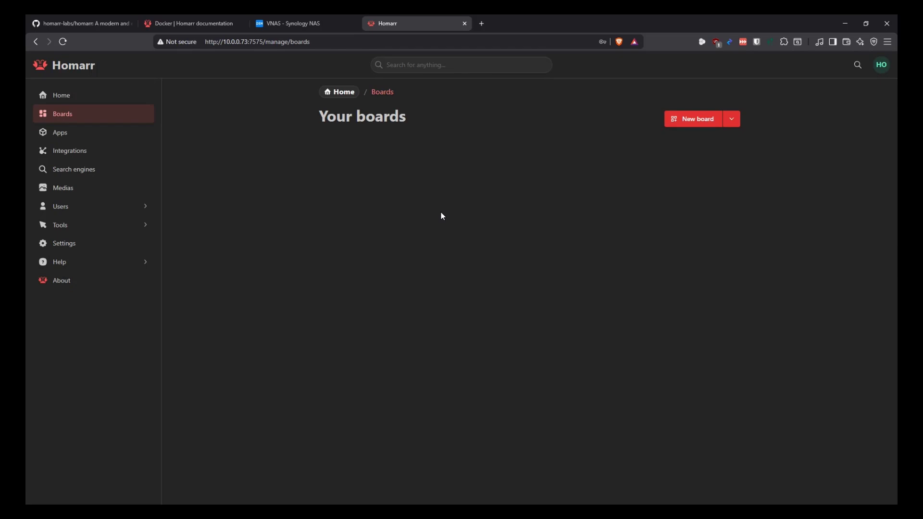
left_click(730, 120)
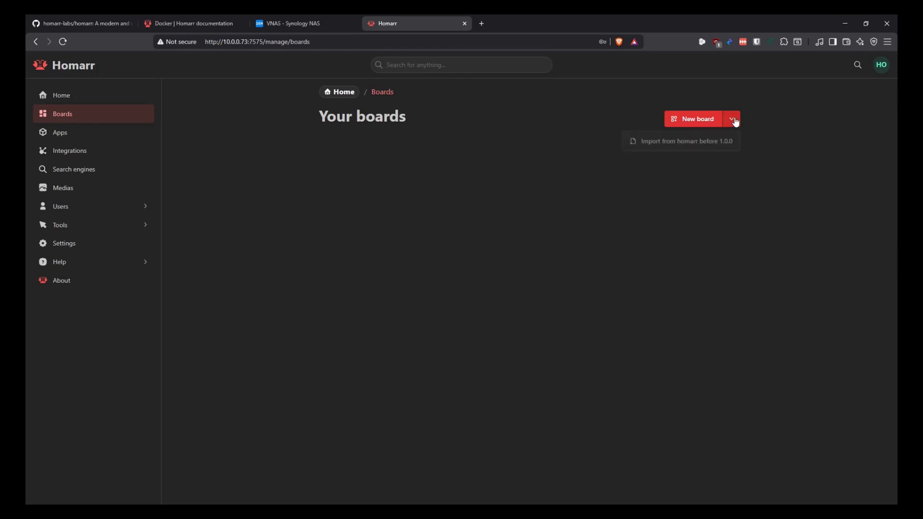
left_click(693, 175)
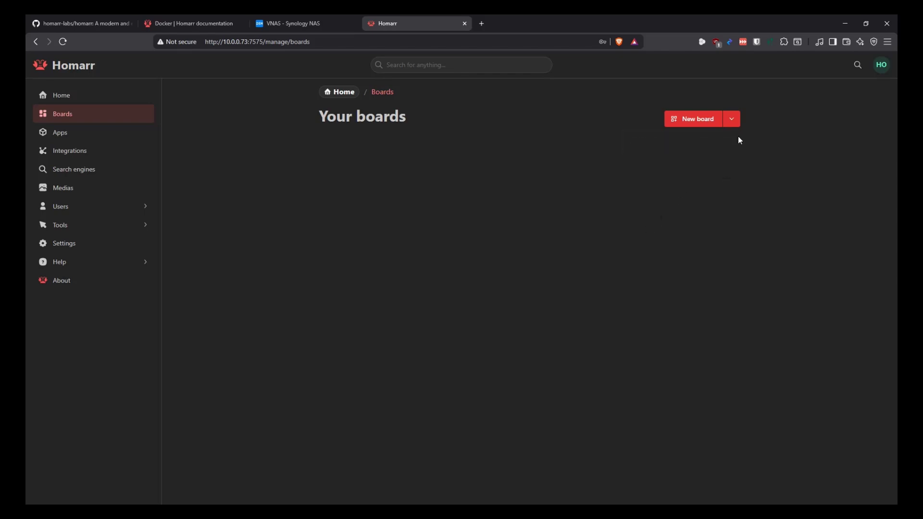
left_click(731, 119)
left_click(564, 212)
Look over the empty Apps page and its new-app form, then open Integrations
left_click(59, 133)
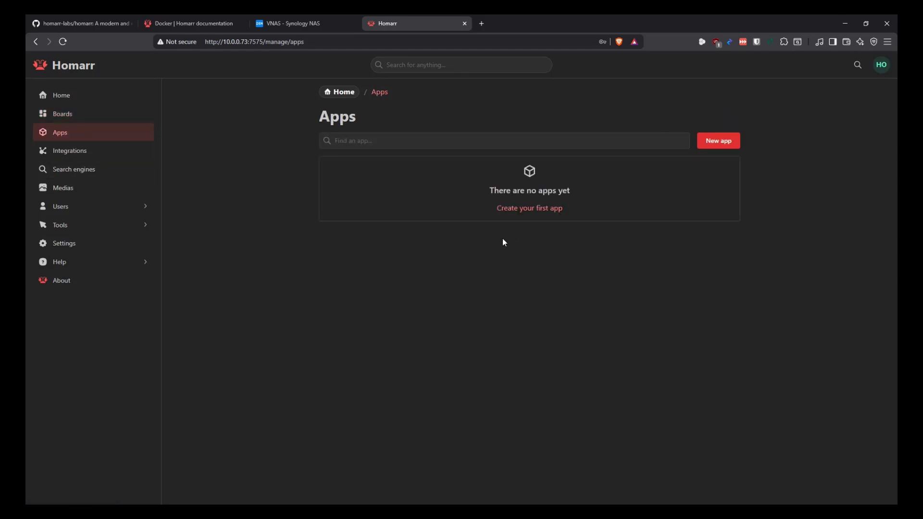
left_click(599, 143)
left_click(529, 211)
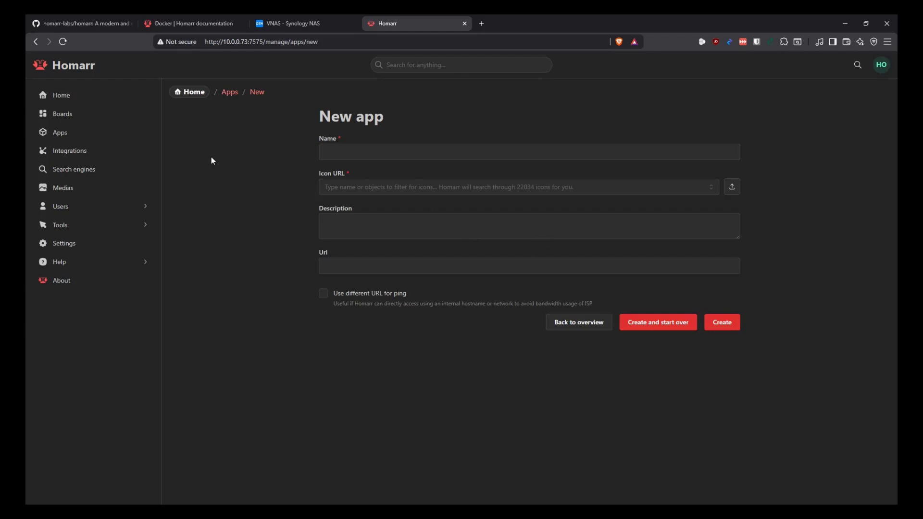
left_click(35, 42)
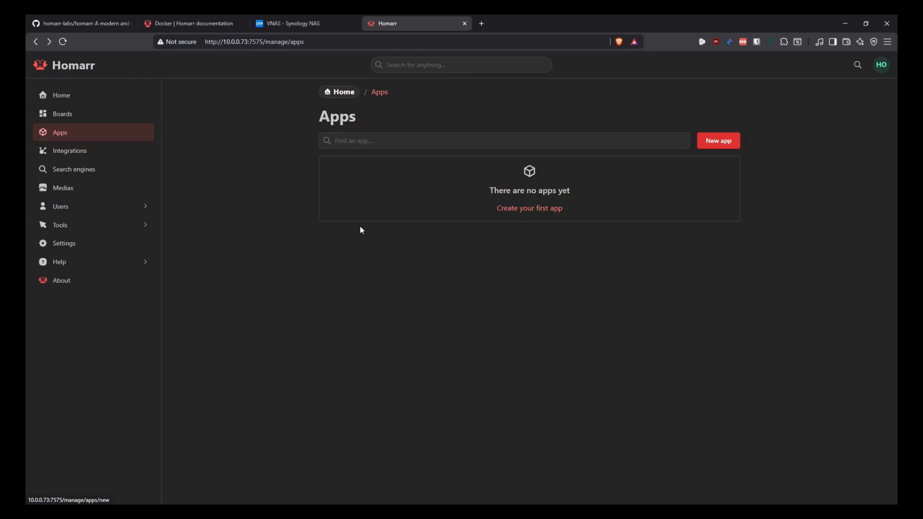
left_click(76, 151)
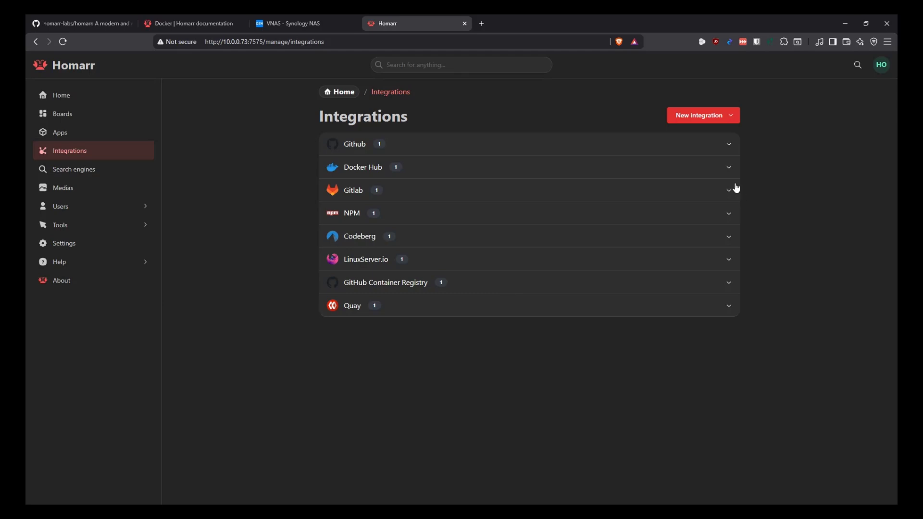
left_click(730, 116)
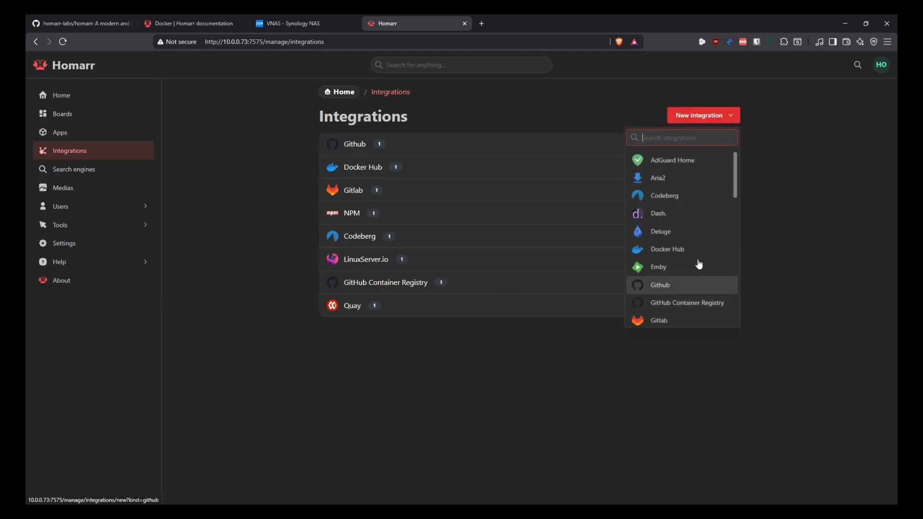
scroll(697, 259, "down", 3)
scroll(700, 216, "down", 5)
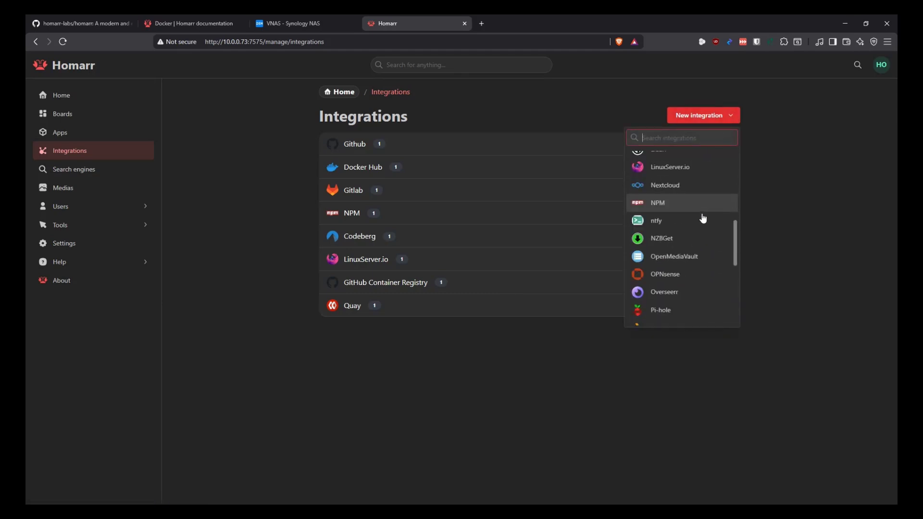
scroll(687, 273, "up", 1)
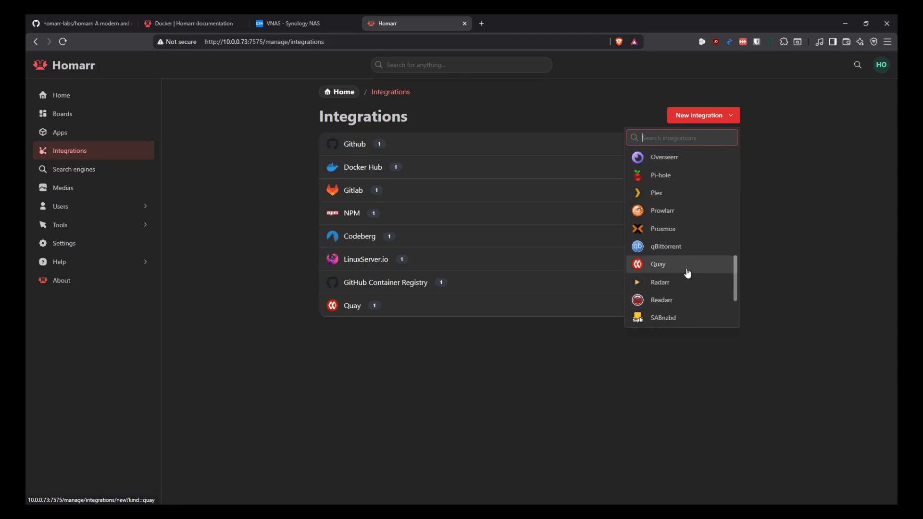
scroll(684, 272, "down", 1)
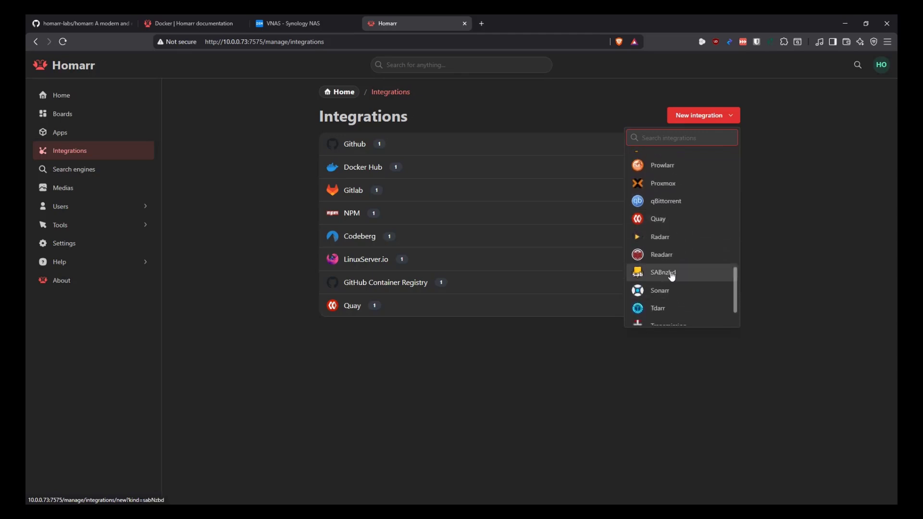
scroll(671, 274, "down", 3)
scroll(673, 264, "up", 5)
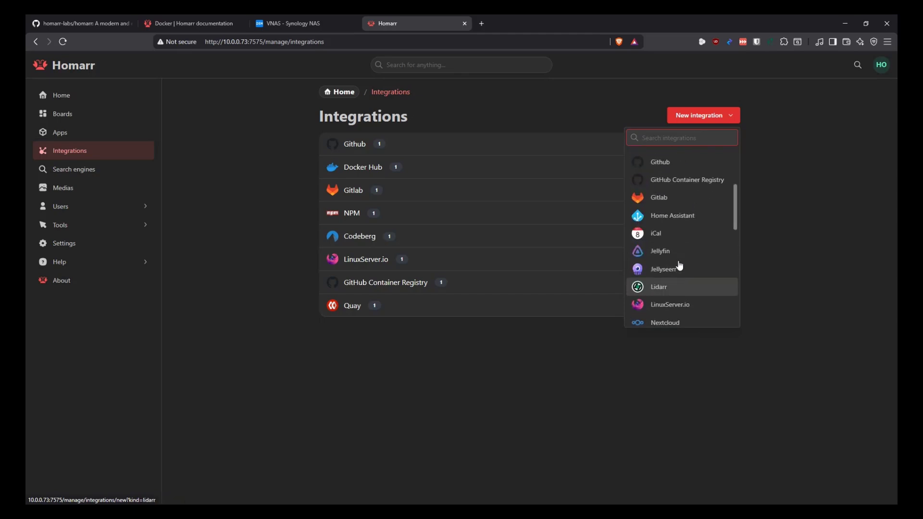
scroll(675, 266, "down", 5)
left_click(538, 376)
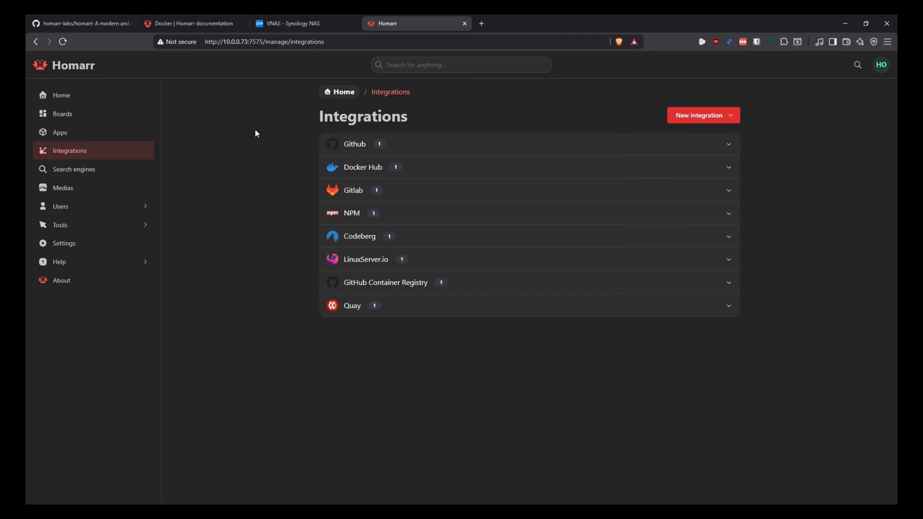
left_click(715, 115)
left_click(539, 402)
left_click(81, 171)
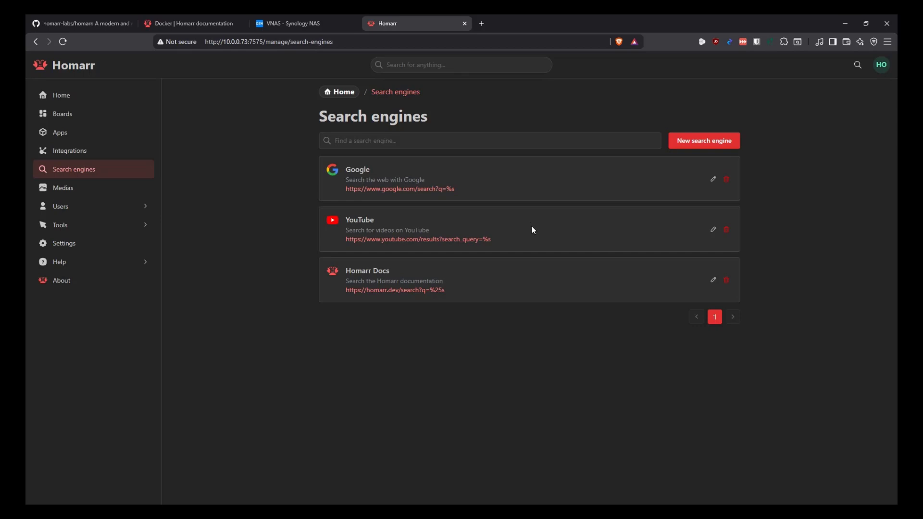
Open the Medias library page
left_click(72, 192)
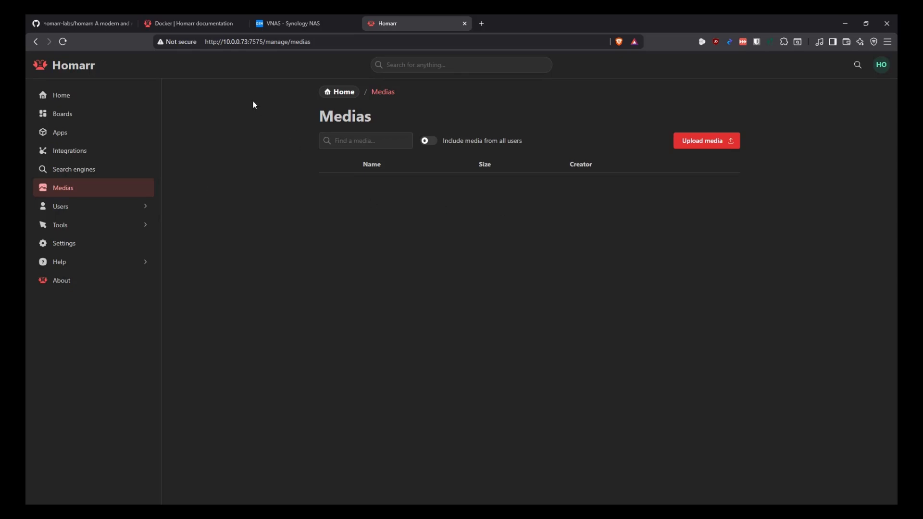
Visit the Users Manage, Invites and Groups pages, then open the Docker tools page
left_click(96, 207)
left_click(84, 229)
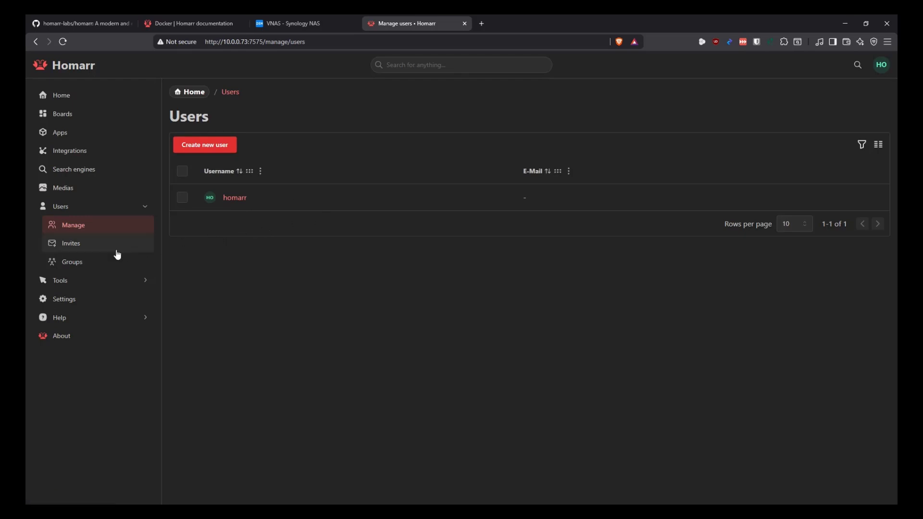
left_click(78, 249)
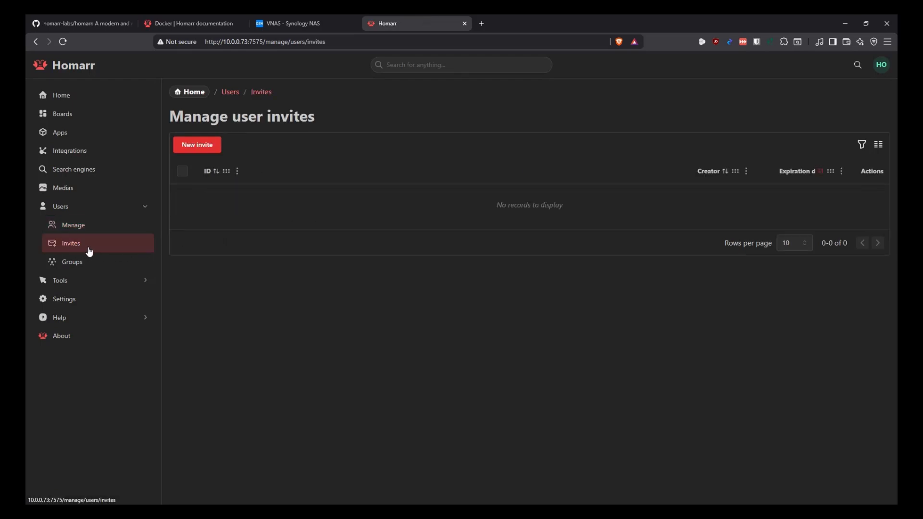
left_click(75, 267)
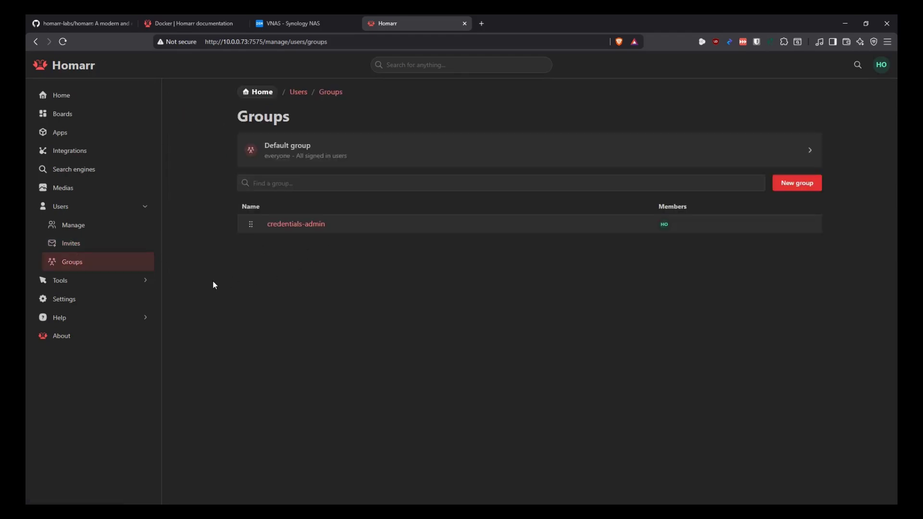
left_click(69, 283)
left_click(127, 209)
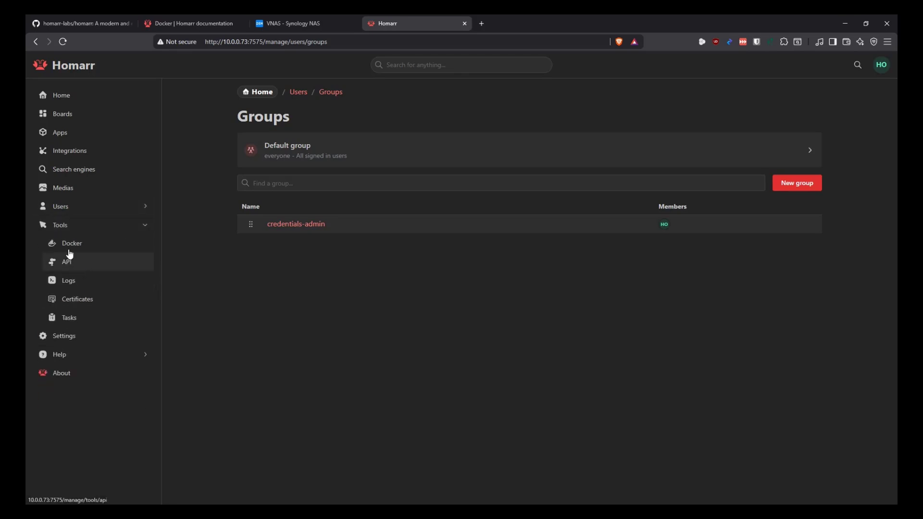
left_click(70, 244)
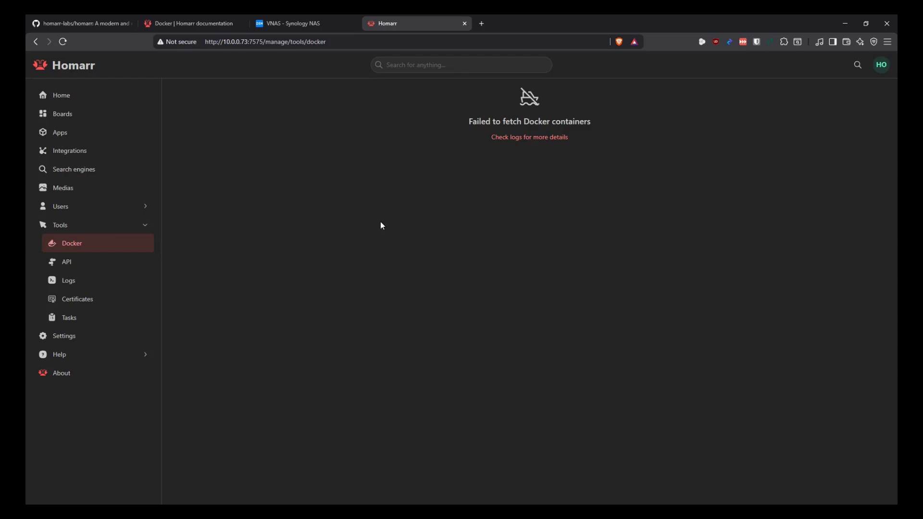
View the API documentation, server logs and trusted certificates, then review the scheduled tasks list
left_click(68, 264)
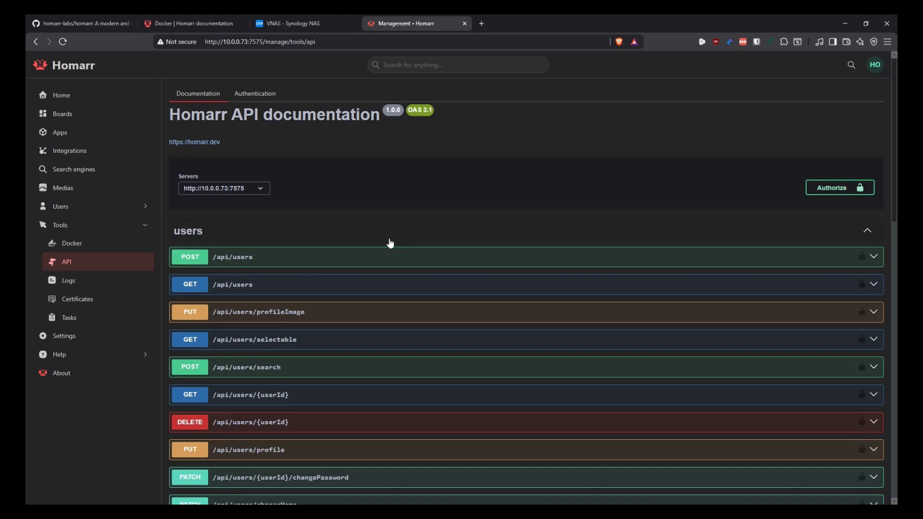
left_click(68, 283)
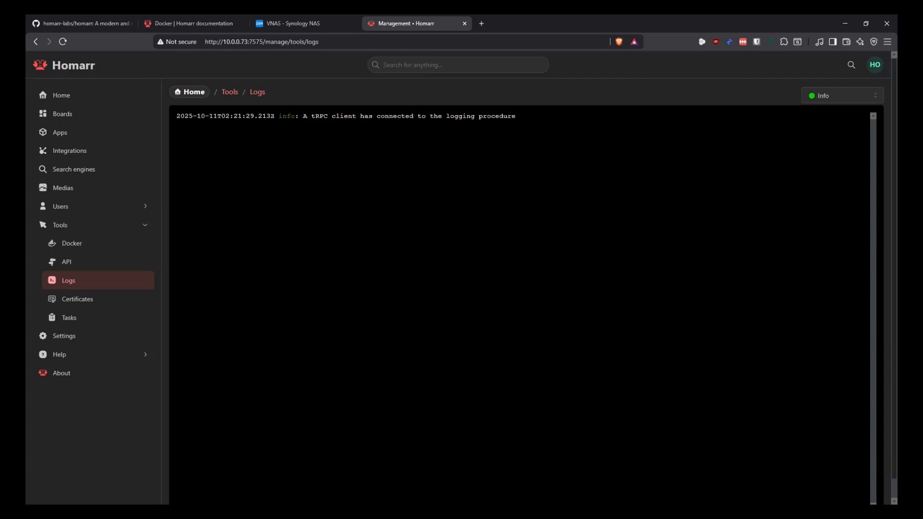
left_click(87, 301)
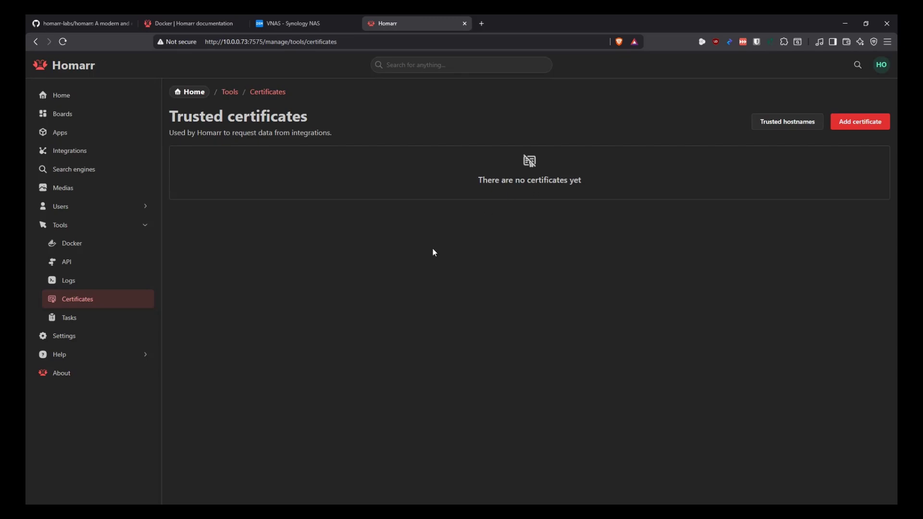
left_click(73, 320)
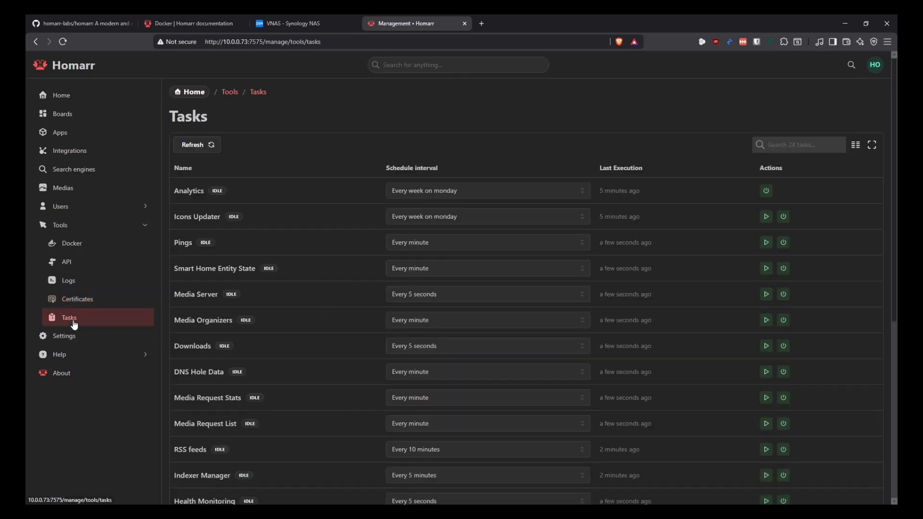
scroll(323, 236, "down", 4)
scroll(323, 290, "up", 4)
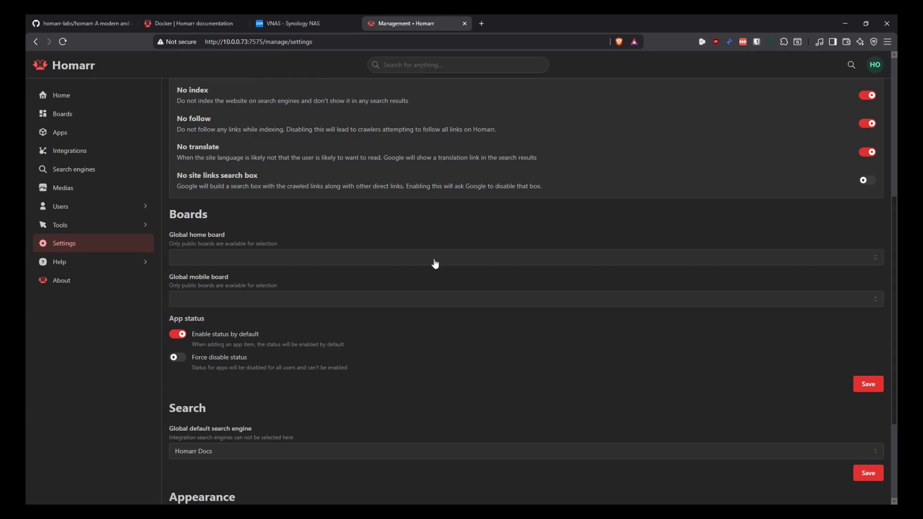
Scroll through the global settings sections and expand Help to reveal the support links
scroll(420, 263, "up", 5)
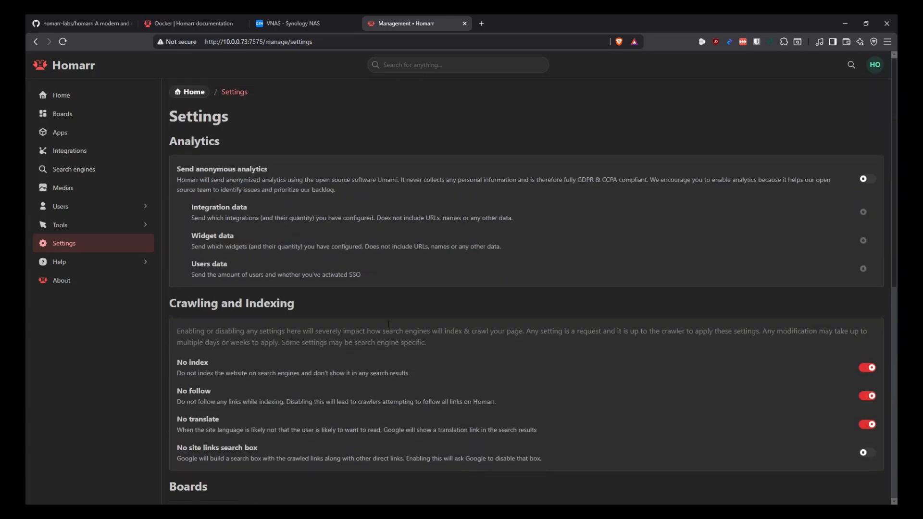
scroll(411, 270, "down", 3)
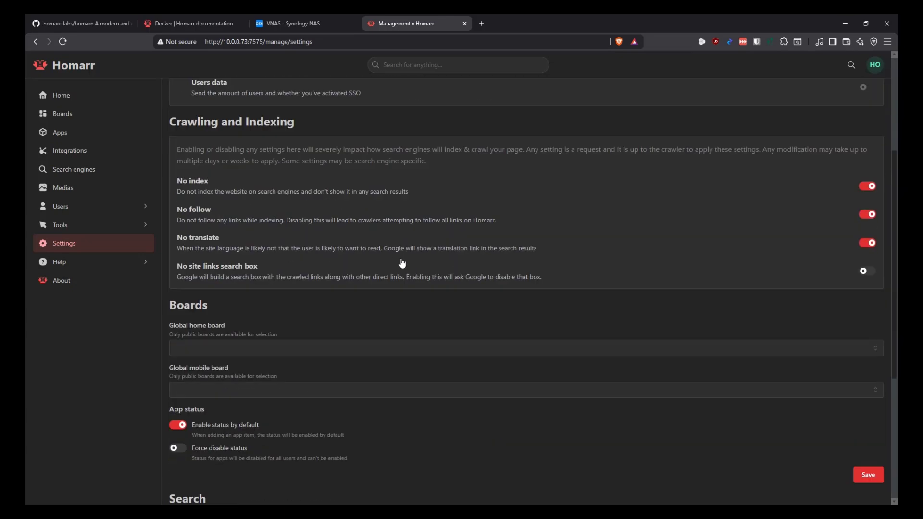
scroll(399, 231, "down", 3)
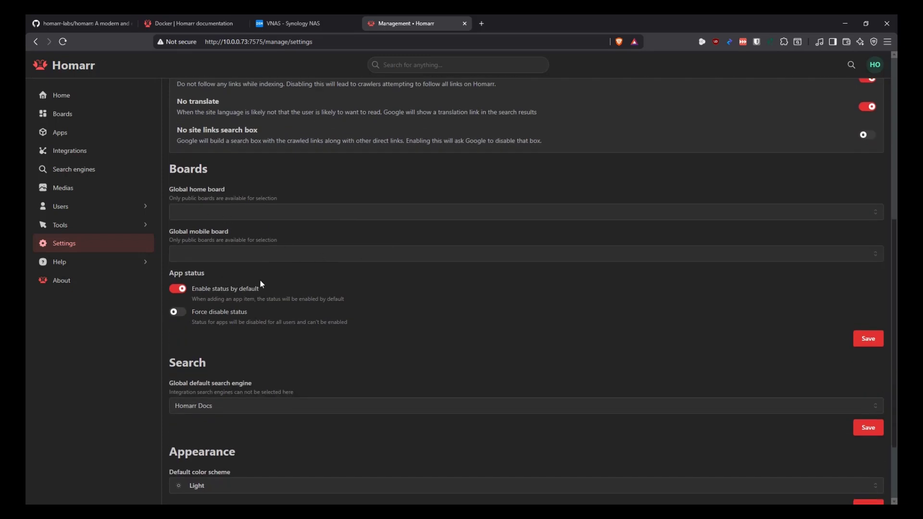
scroll(367, 295, "down", 2)
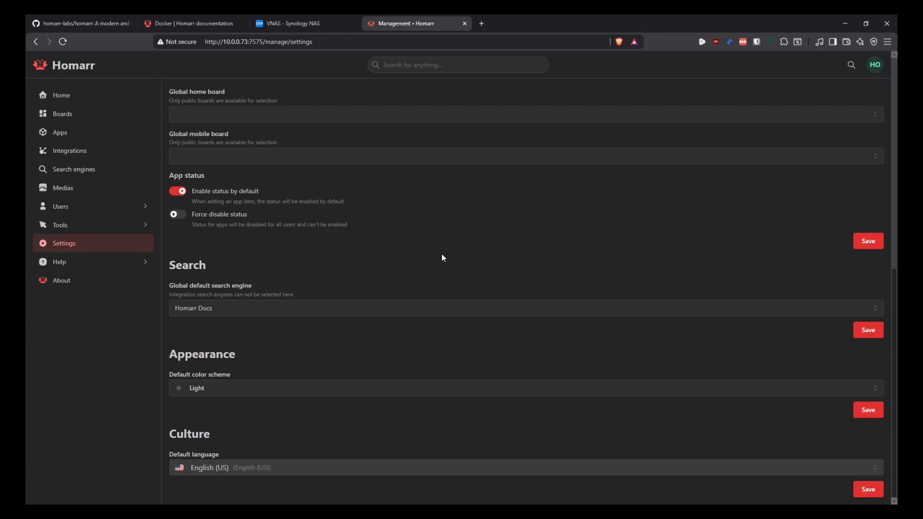
scroll(443, 256, "up", 9)
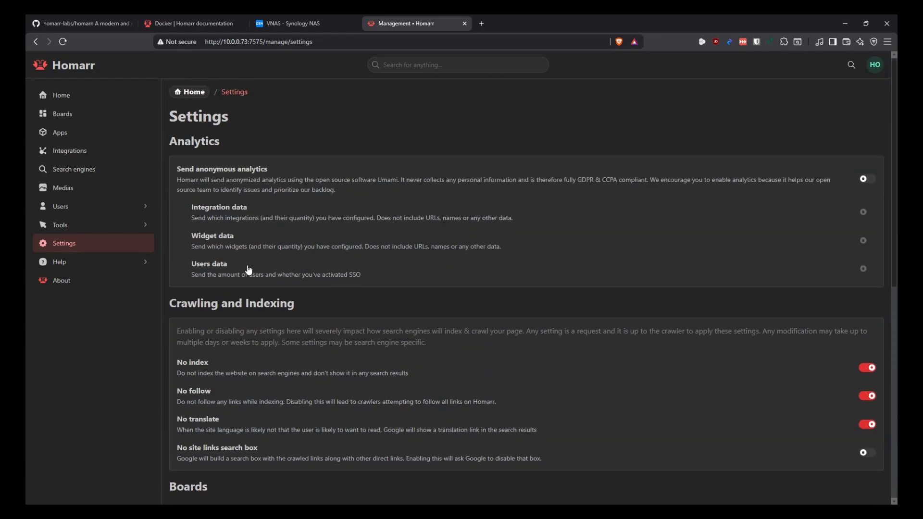
left_click(123, 262)
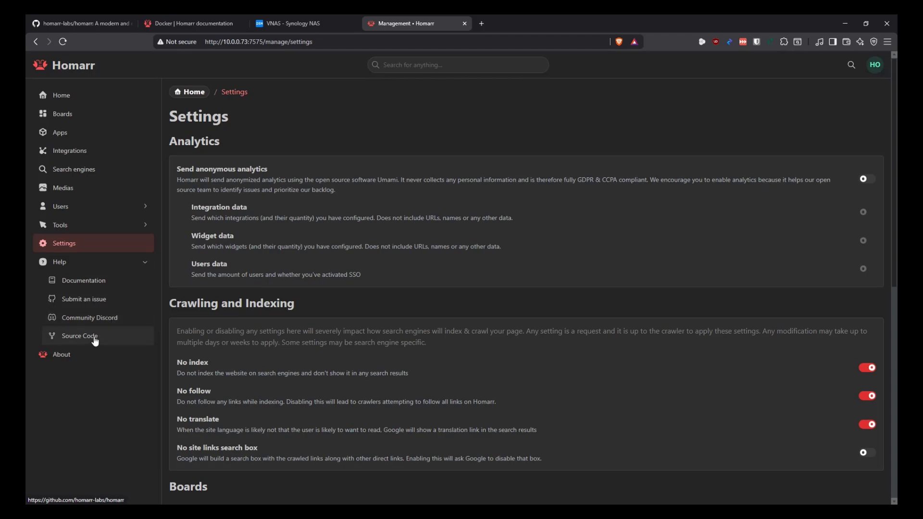
Collapse Help, inspect About's version 1.41.0 and contributors, then return to the management home dashboard
left_click(106, 266)
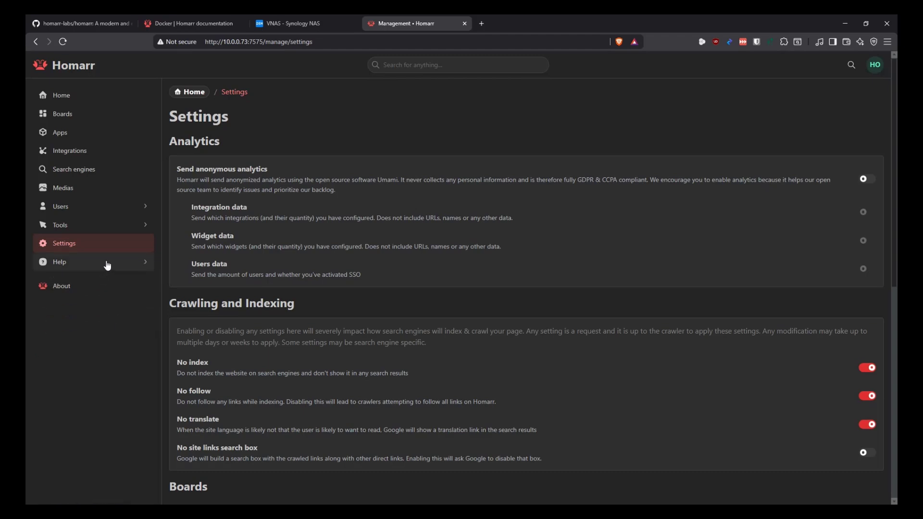
left_click(65, 287)
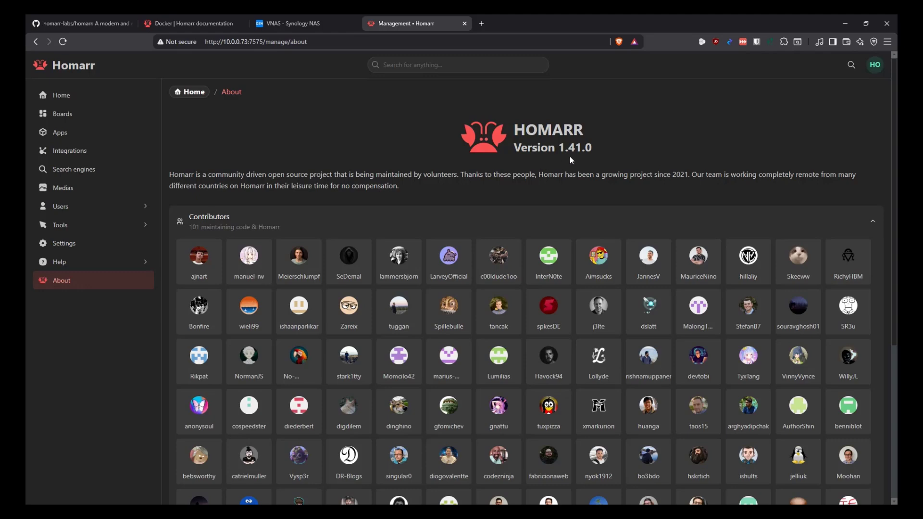
left_click_drag(597, 152, 519, 165)
left_click(525, 172)
scroll(524, 163, "down", 5)
scroll(529, 170, "up", 5)
left_click(83, 96)
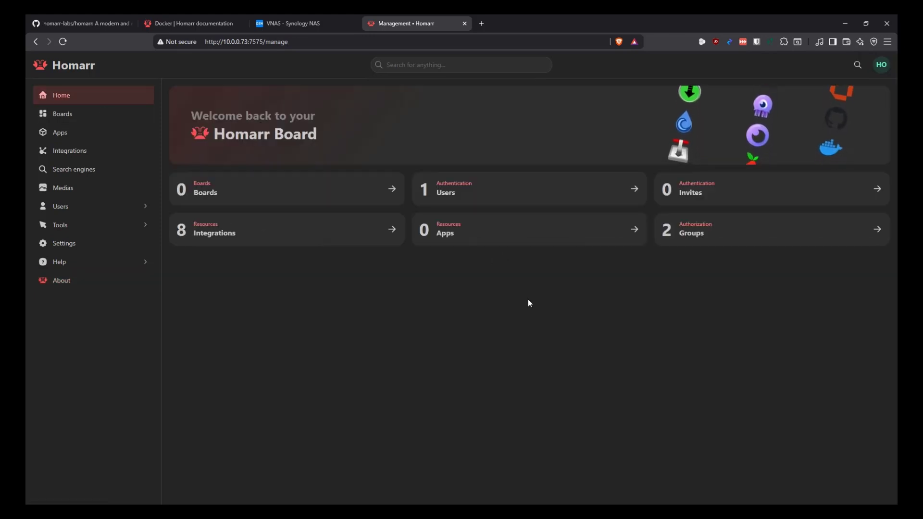